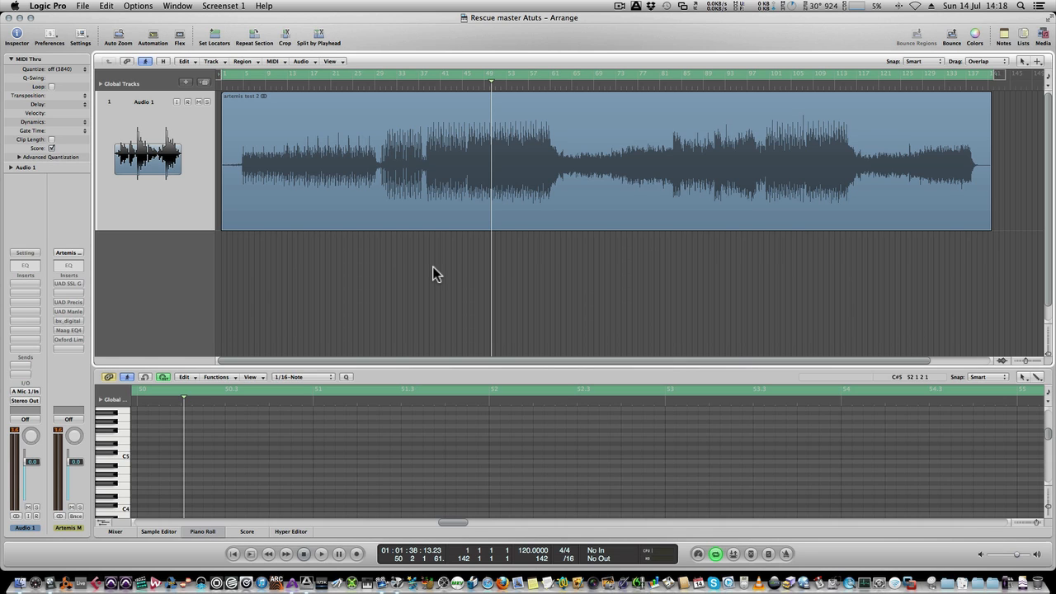
Play the track at the first loud section around bars 45 to 56 and at the second loud section near bar 102
left_click(465, 83)
left_click(472, 85)
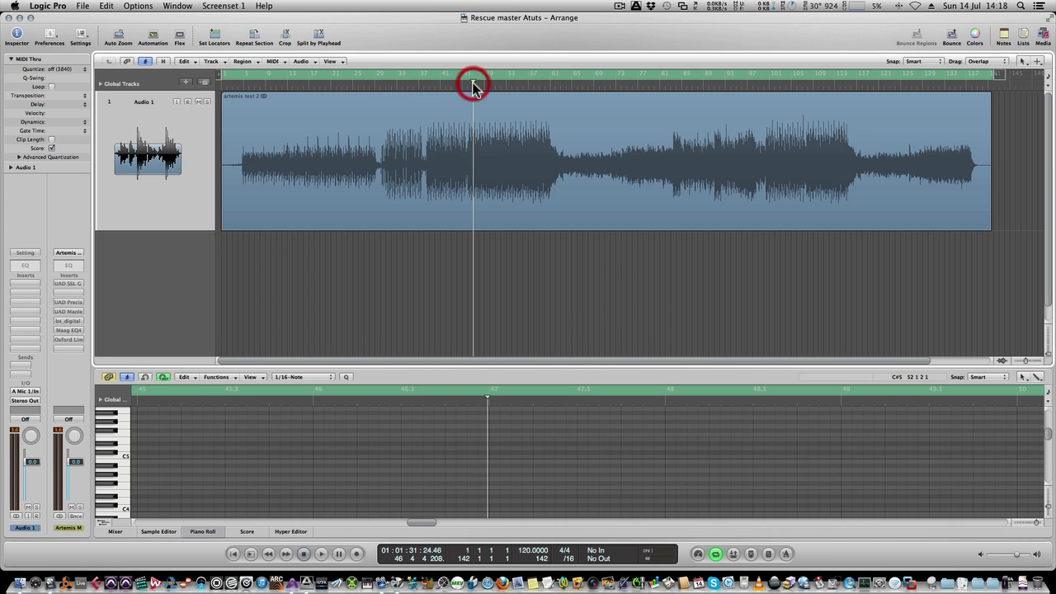
left_click(460, 83)
key("space")
left_click(466, 86)
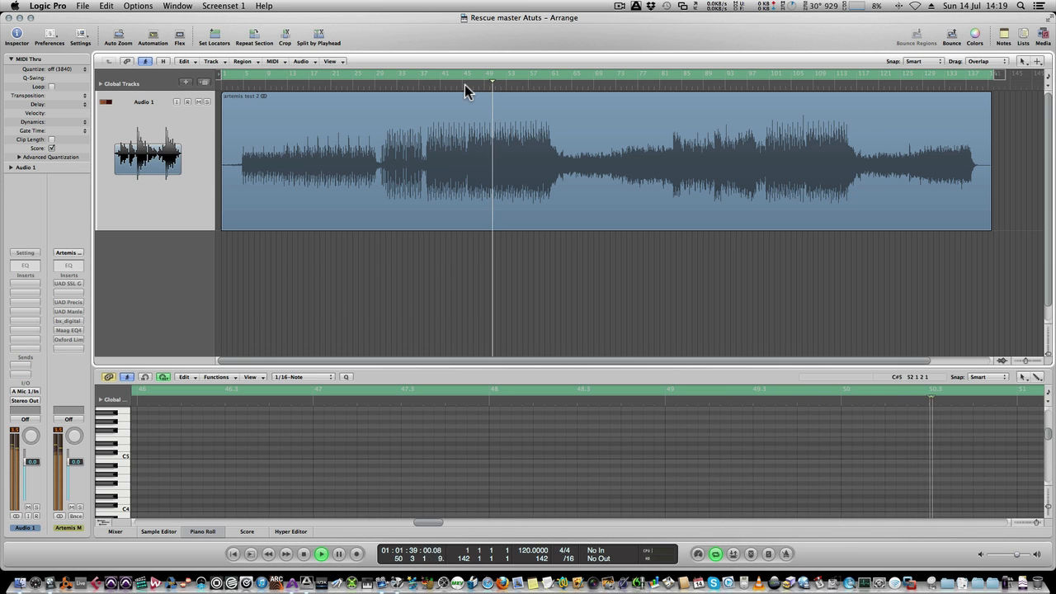
left_click(527, 84)
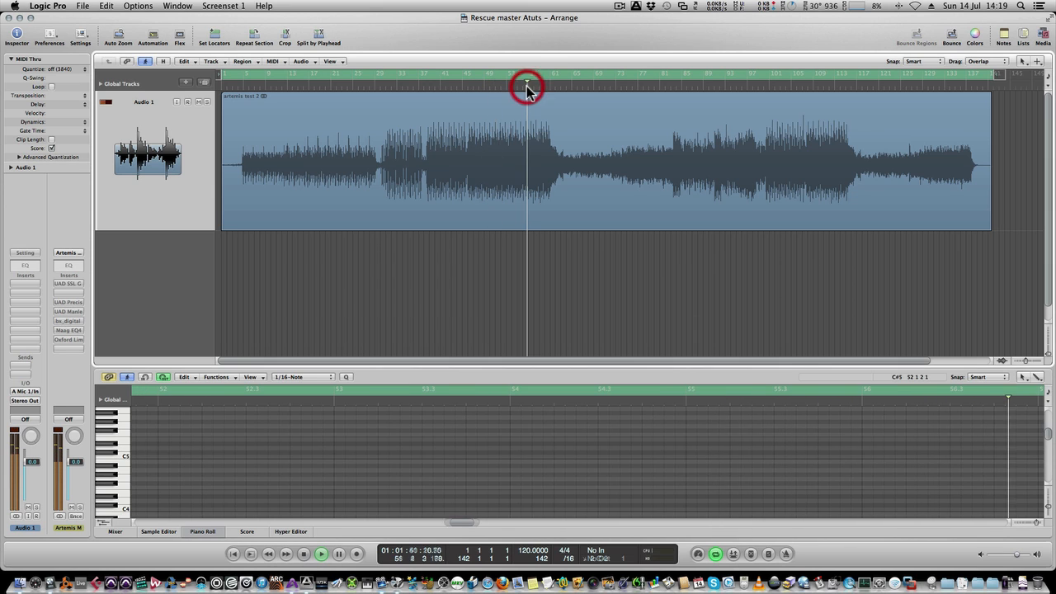
left_click(777, 85)
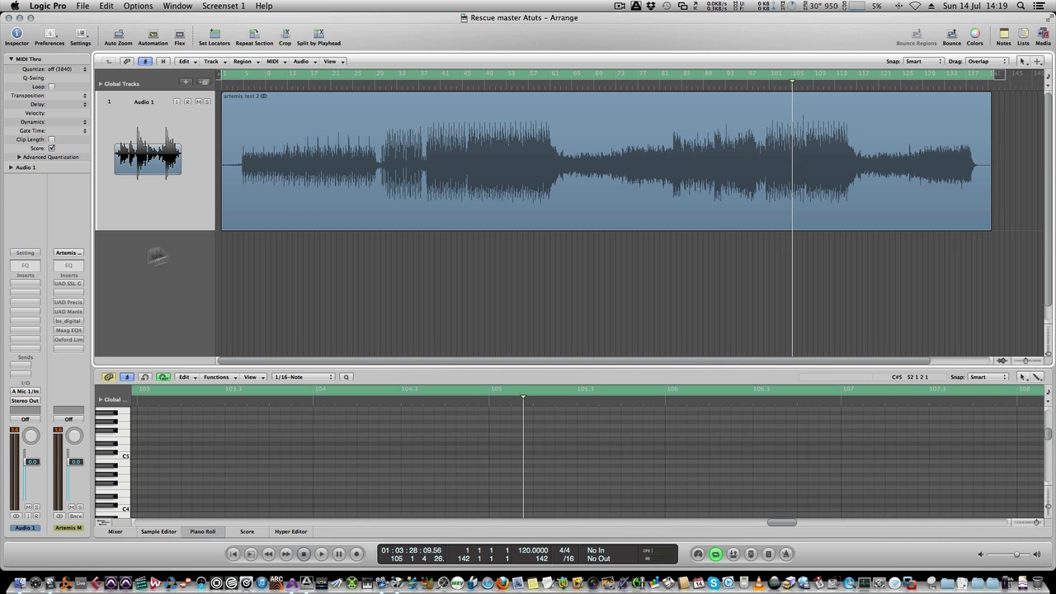
Open the UAD SSL G compressor on the mastering channel, place its window over the track's second half, and cue playback near bar 50
left_click(77, 285)
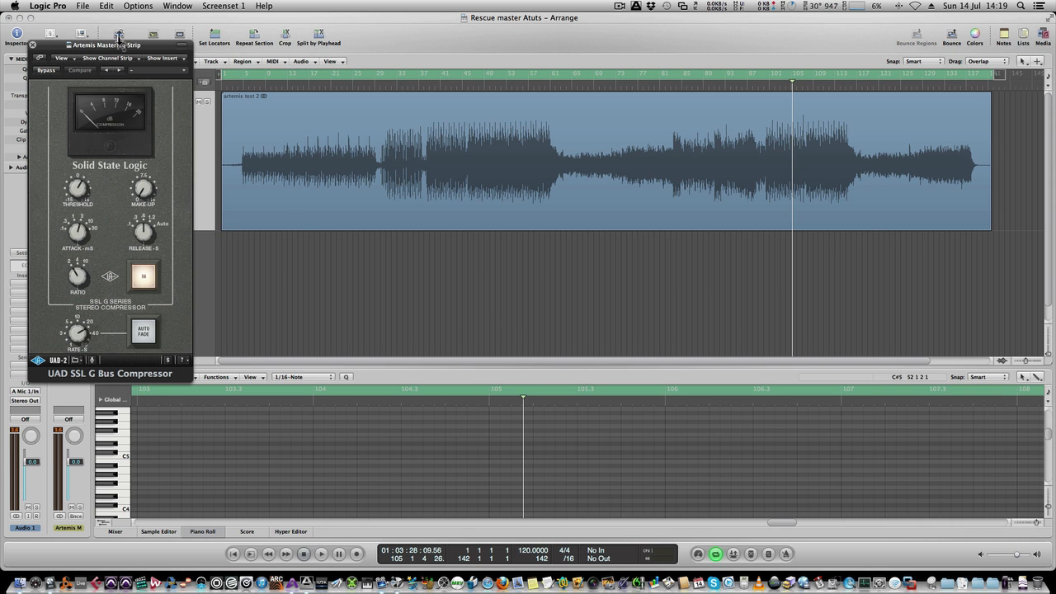
left_click_drag(115, 48, 784, 67)
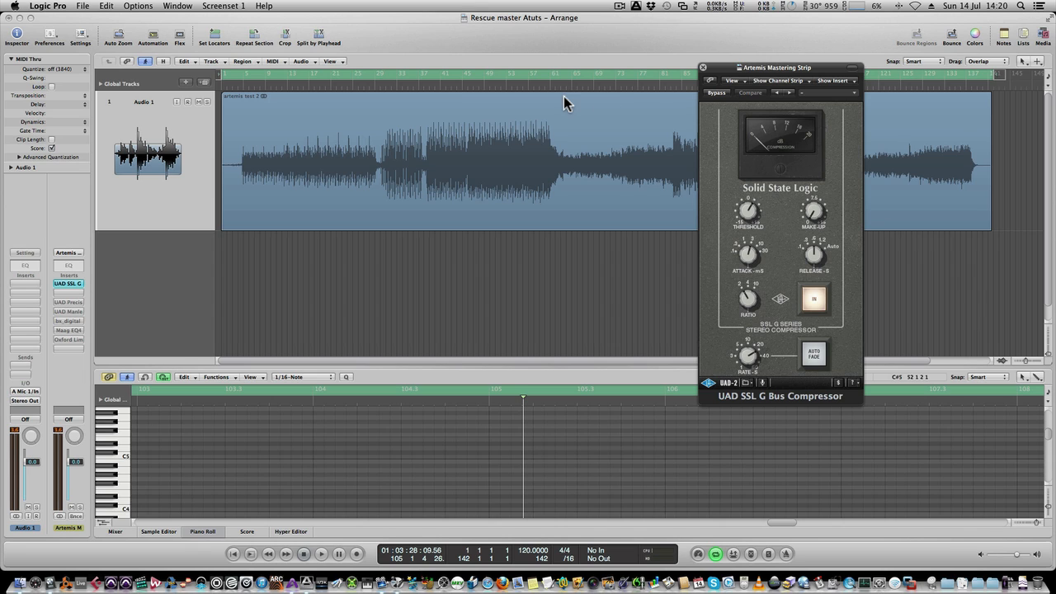
left_click(495, 86)
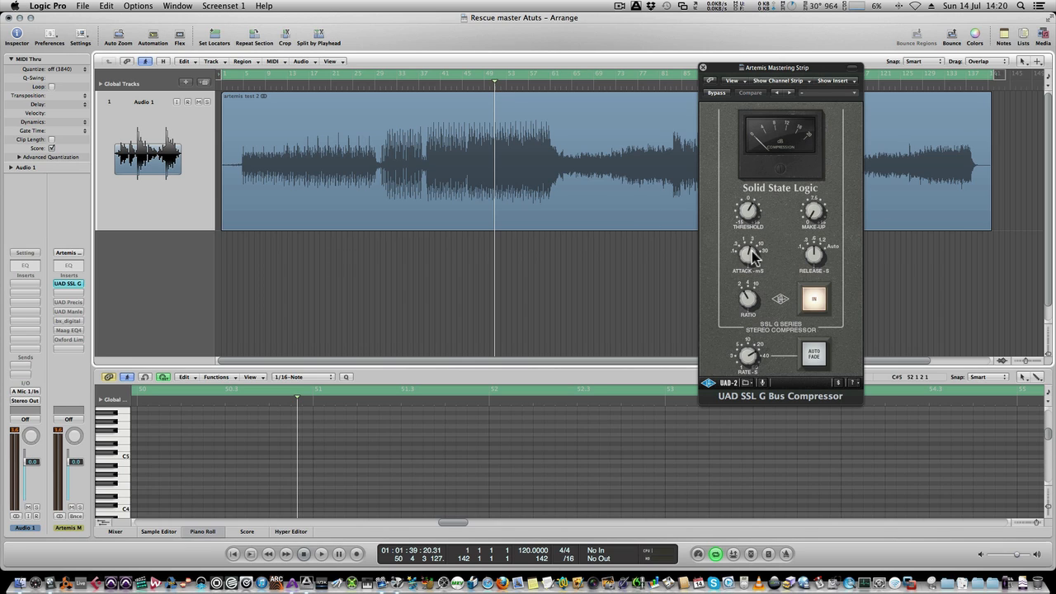
Try a different release time on the SSL G Bus Compressor and return it to .6 s
left_click(813, 253)
left_click_drag(813, 253, 814, 270)
left_click_drag(813, 256, 814, 258)
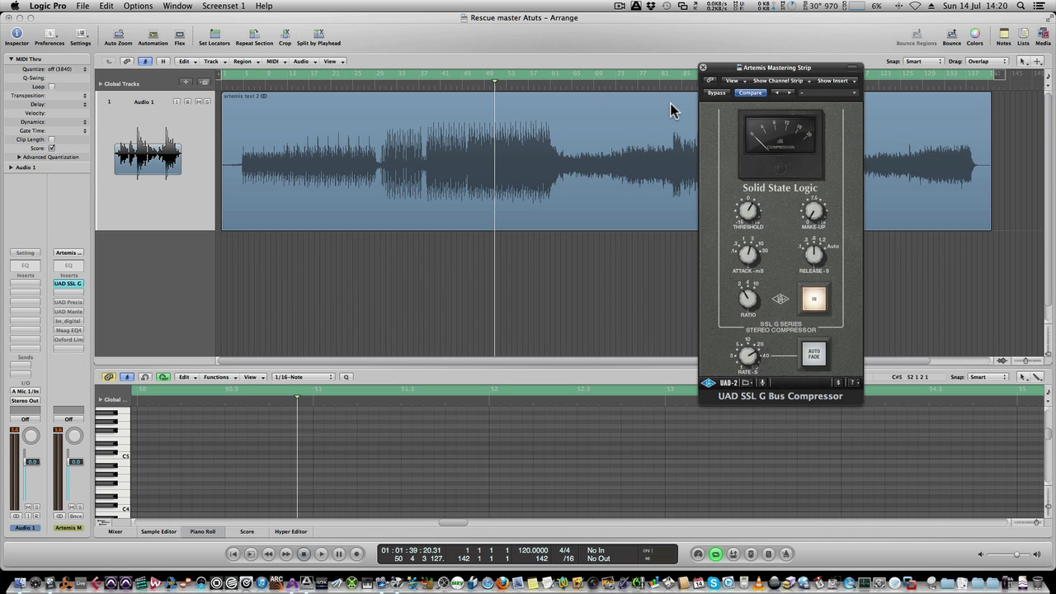
Adjust the SSL compressor's threshold while playing the first loud section, and replay from about bar 45
key("space")
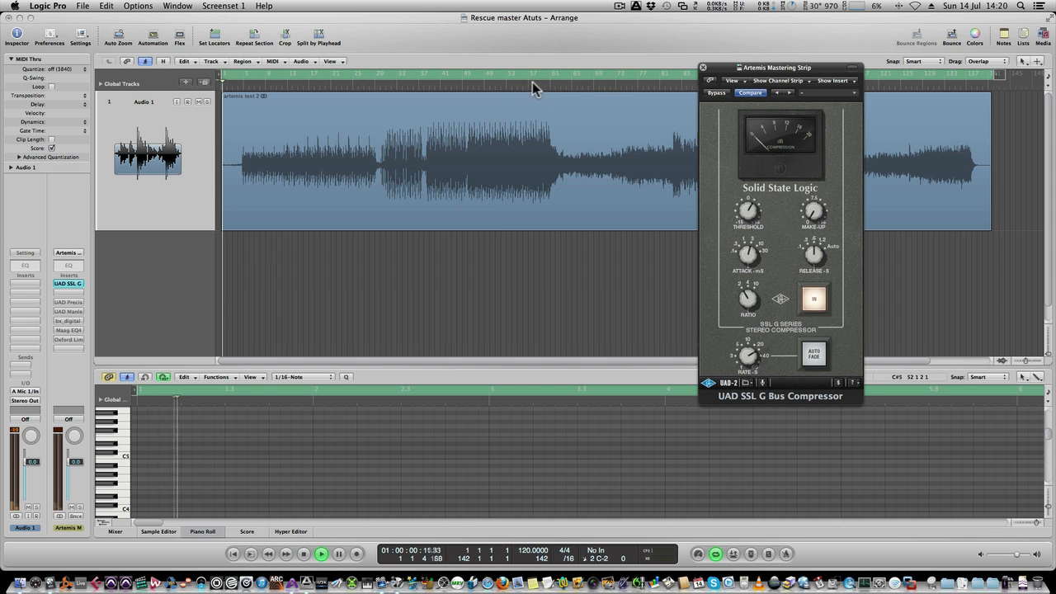
left_click(518, 84)
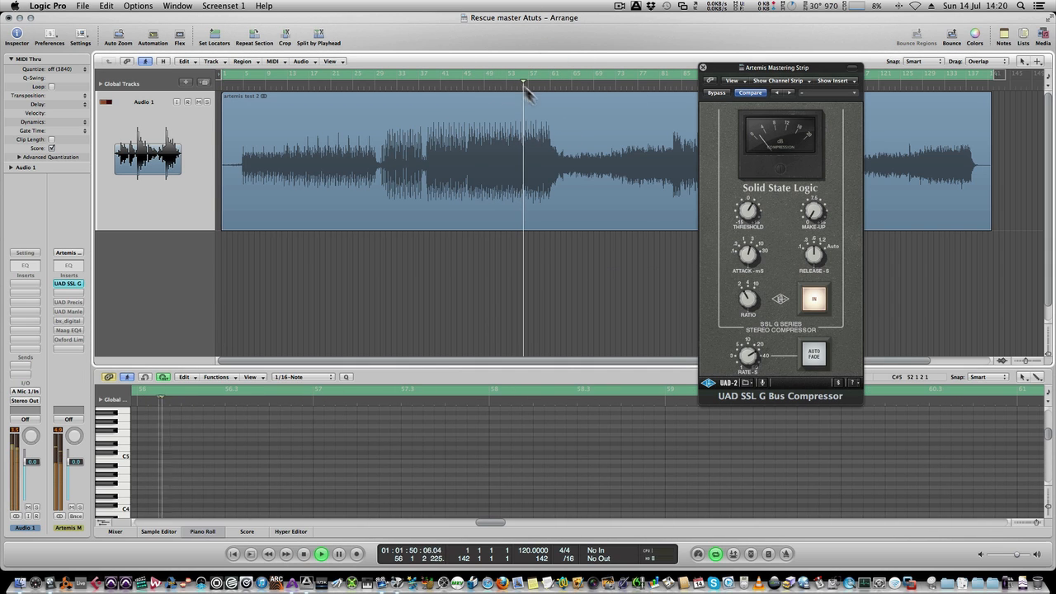
left_click(749, 213)
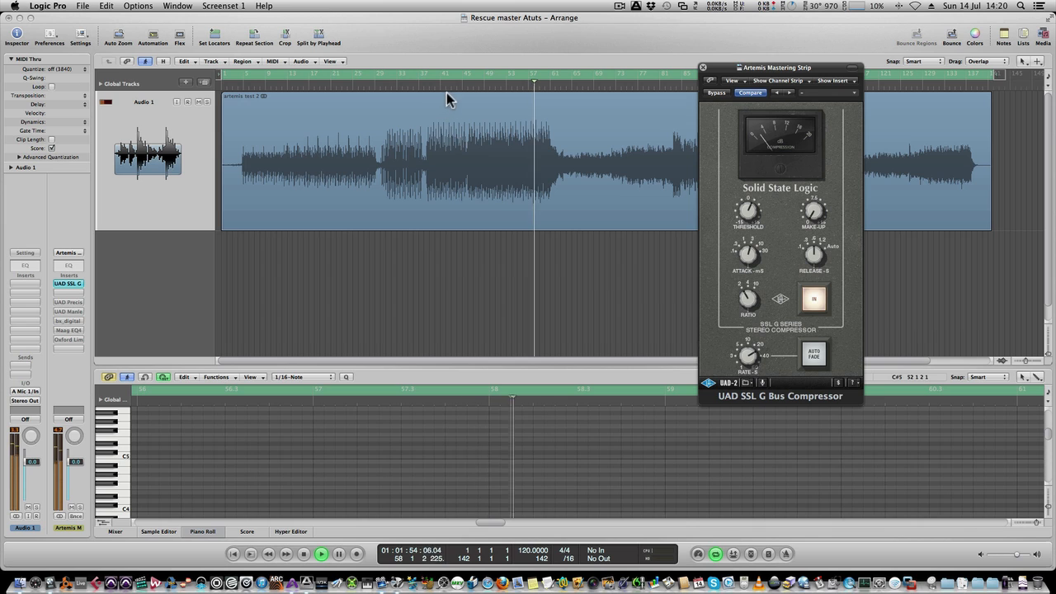
left_click(466, 86)
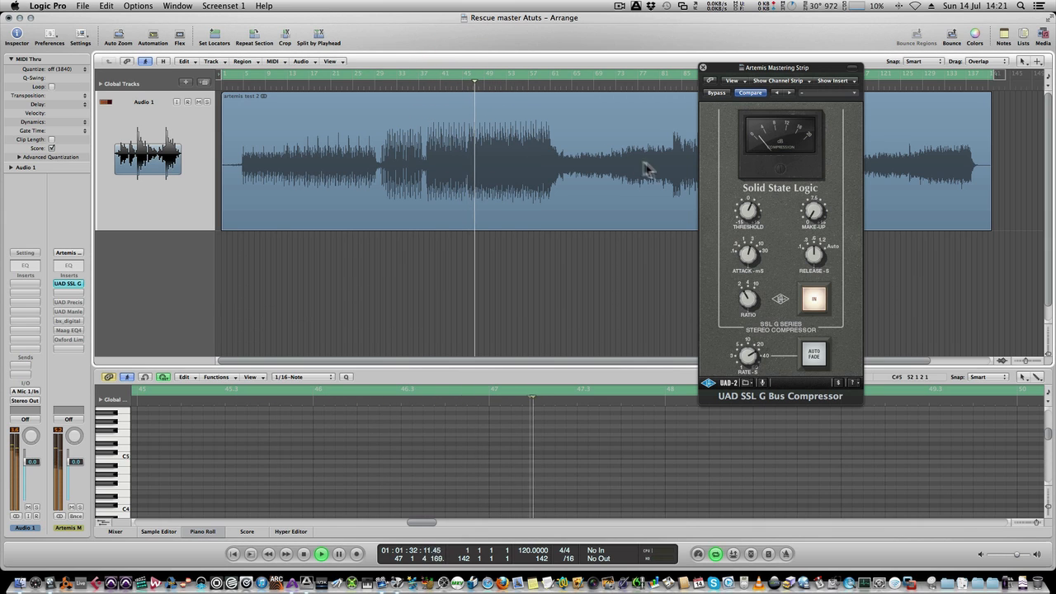
Compare the track with the SSL compressor switched out and in during playback, leaving it in and stopping playback
left_click(814, 299)
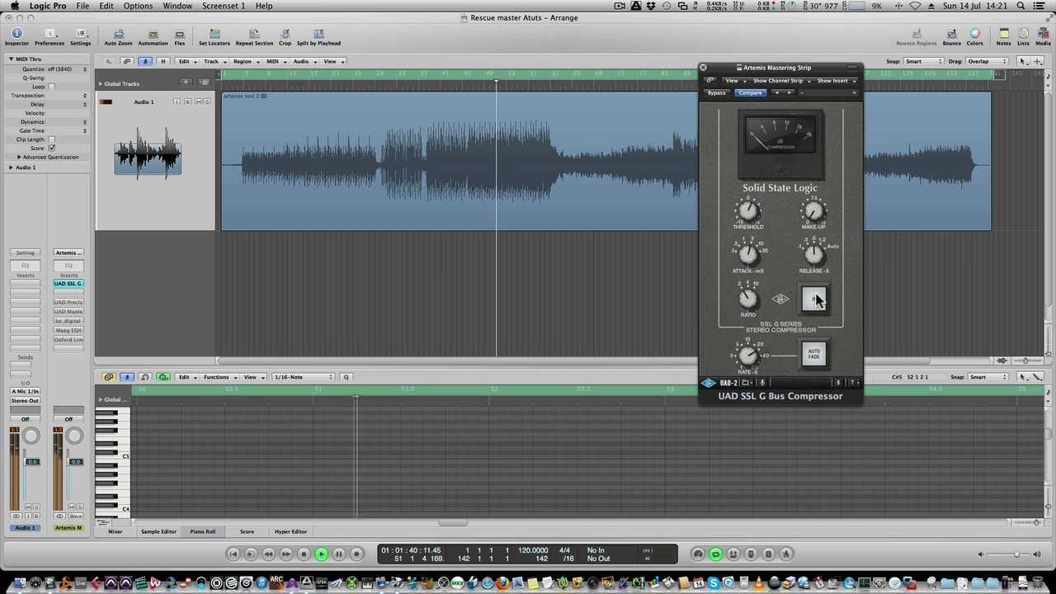
left_click(814, 299)
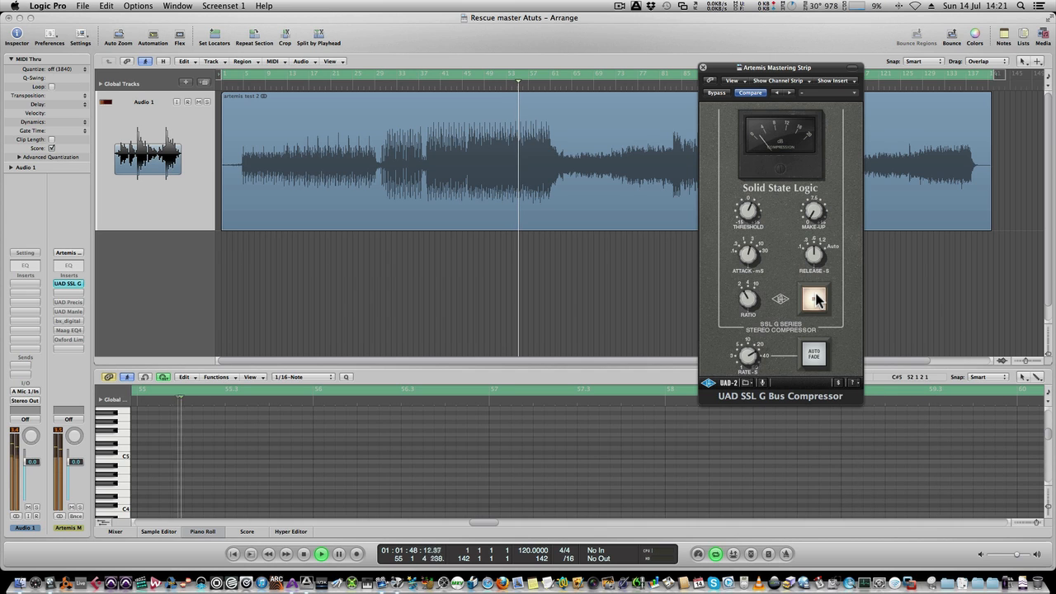
left_click(814, 298)
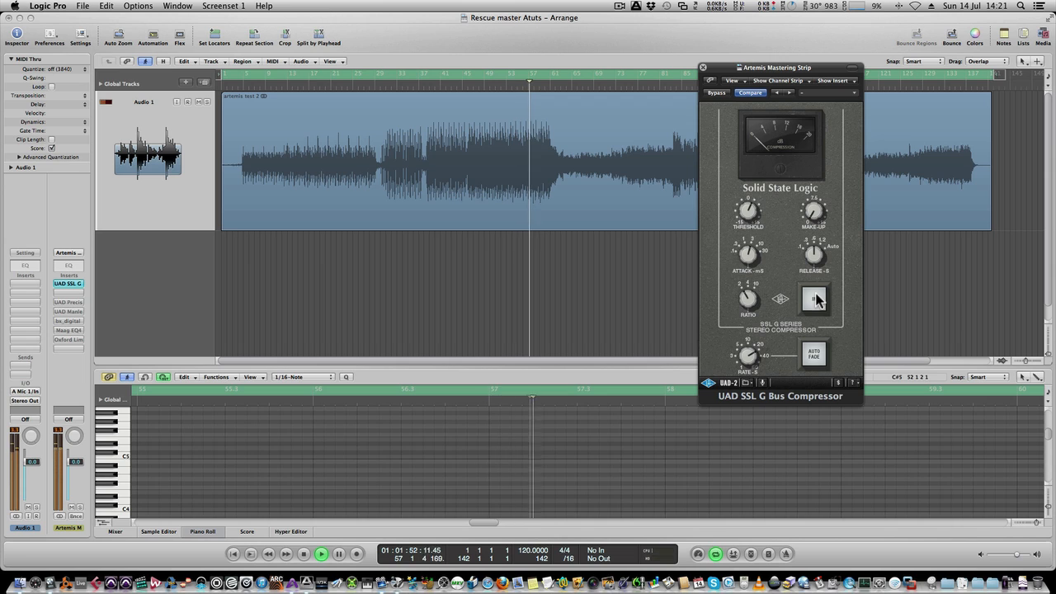
left_click(814, 298)
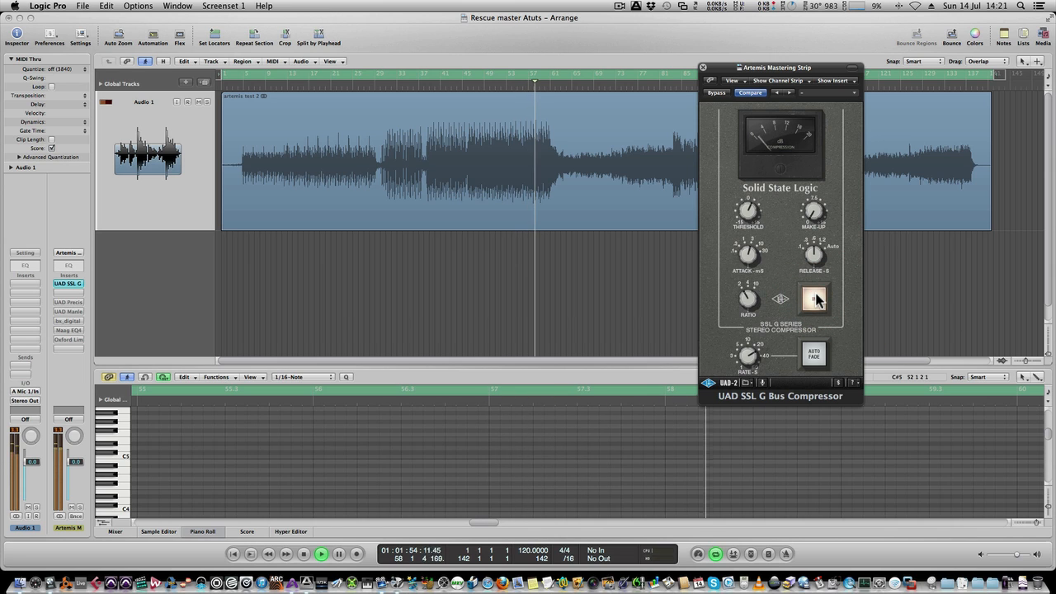
key("space")
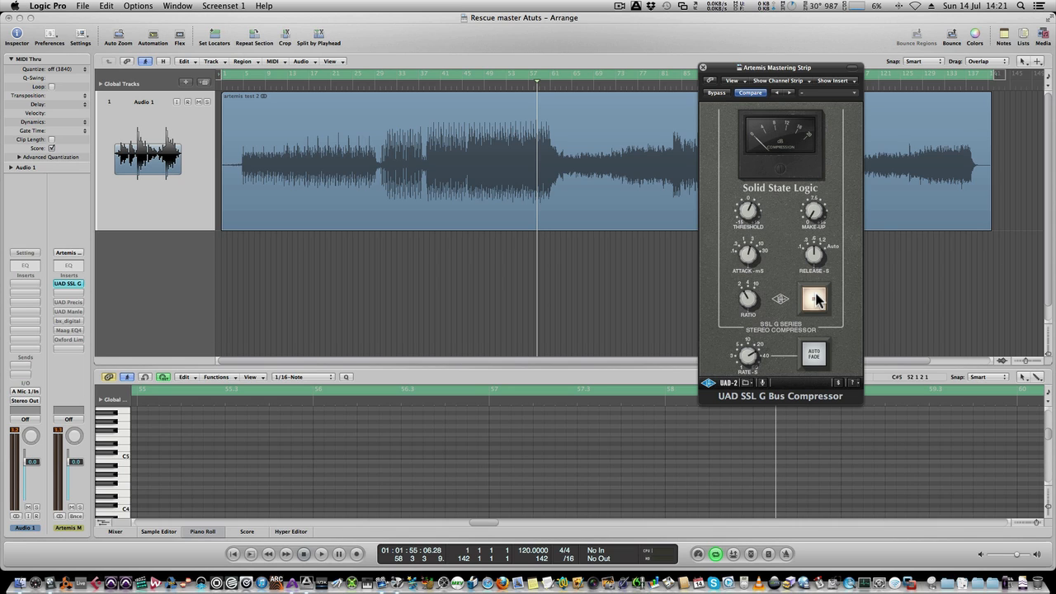
Open the UAD Precision Multiband on the mastering channel and position its window beside the SSL compressor
left_click(70, 303)
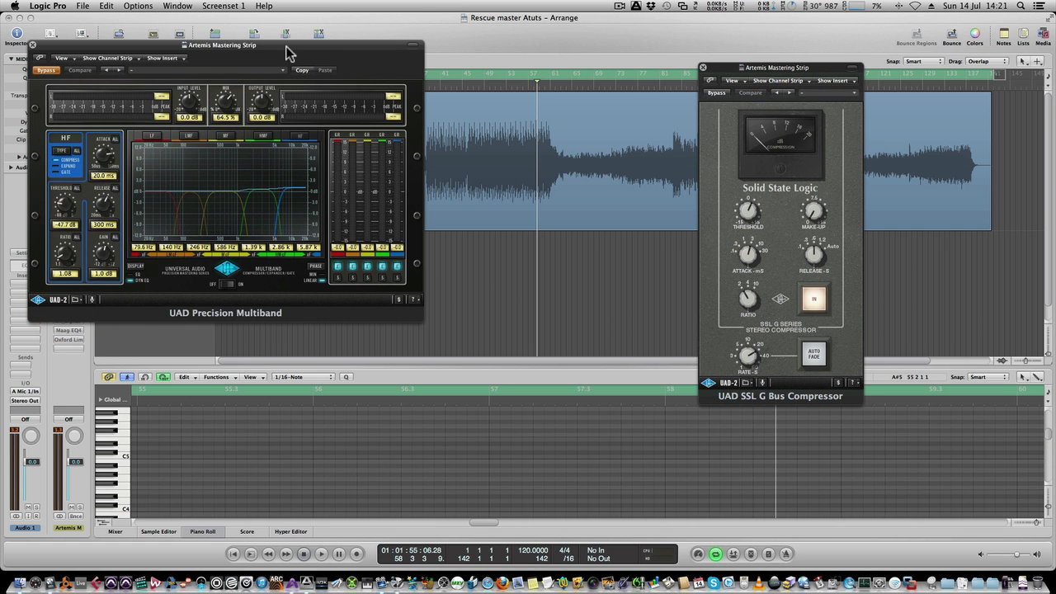
left_click_drag(287, 47, 509, 104)
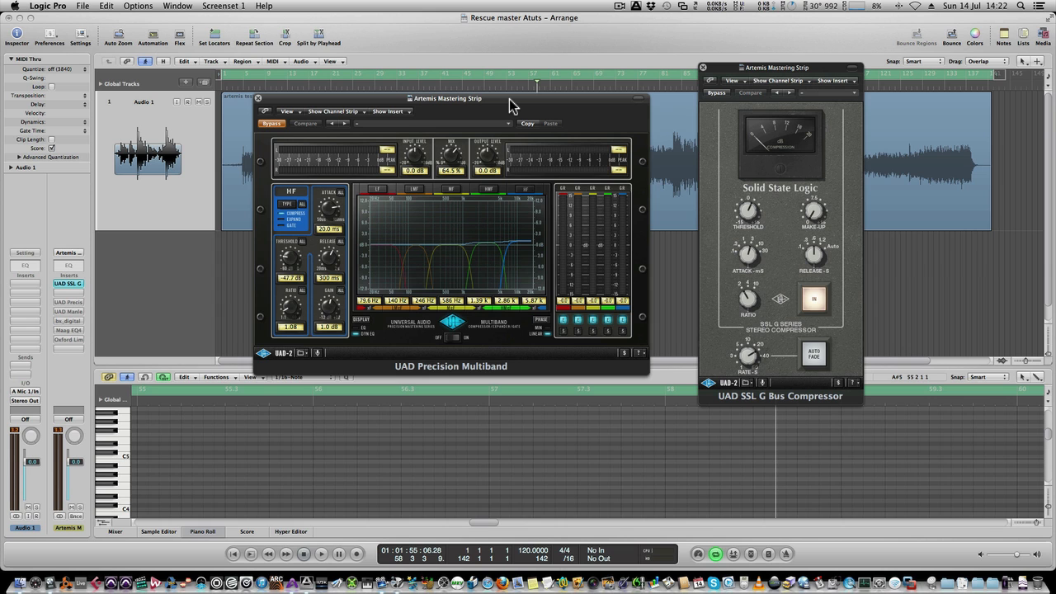
left_click_drag(509, 100, 624, 150)
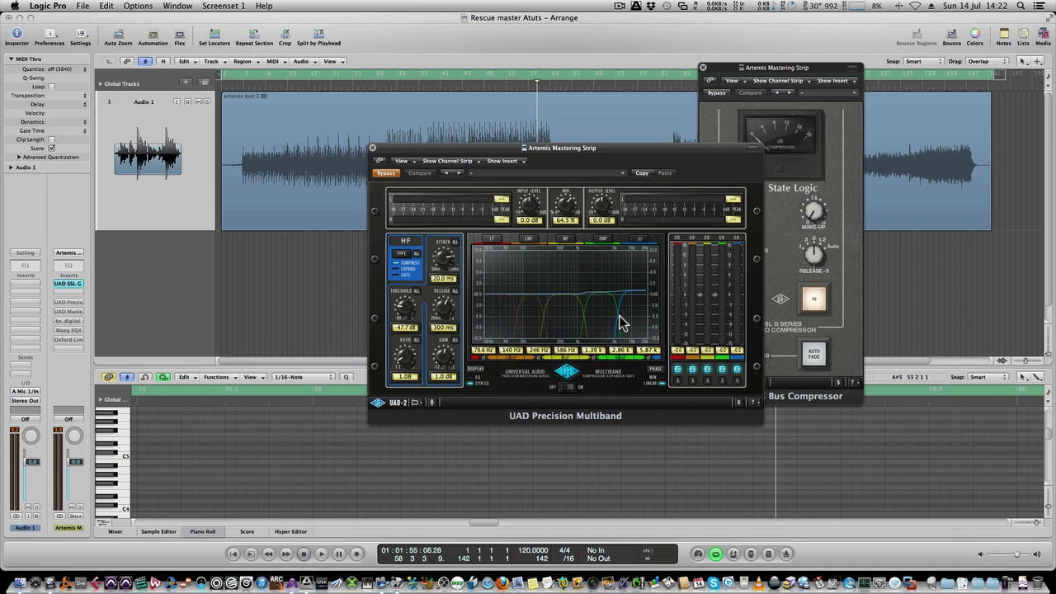
Review the multiband's HF and HMF band settings and set its mix to 59.5 %
left_click(632, 298)
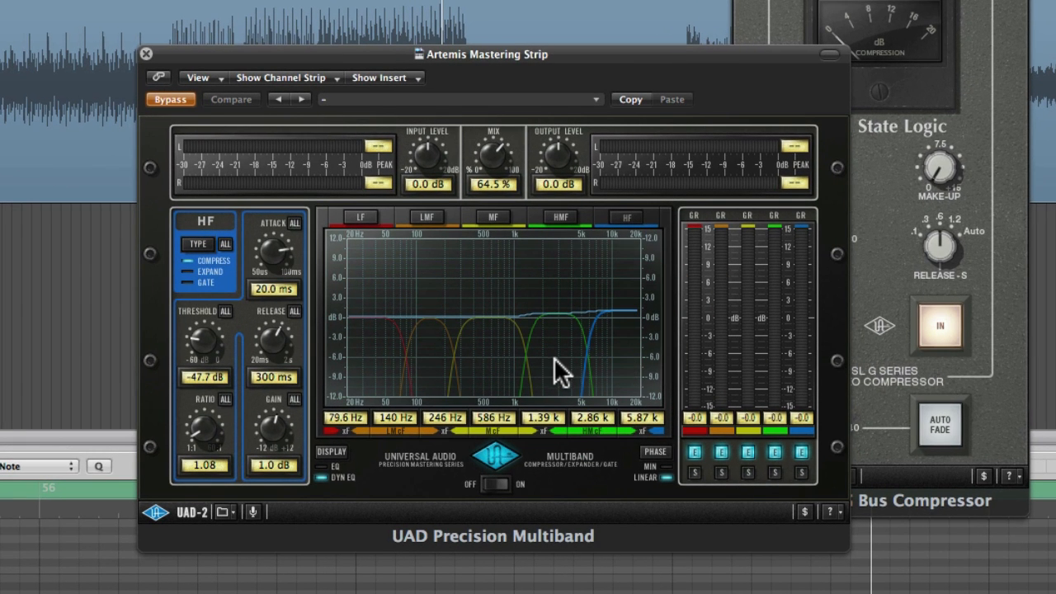
left_click(553, 357)
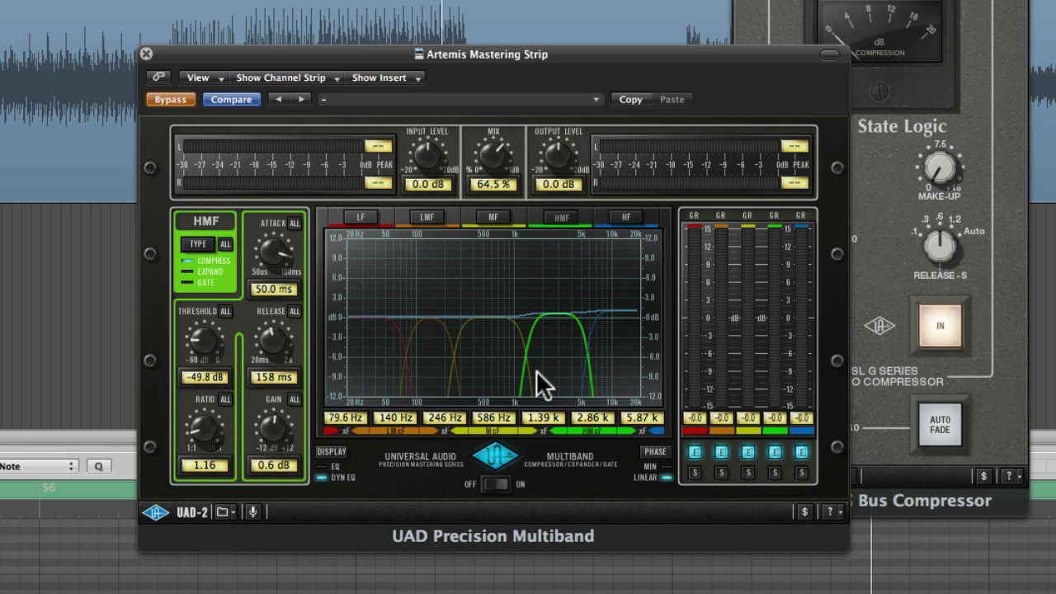
left_click_drag(532, 54, 546, 82)
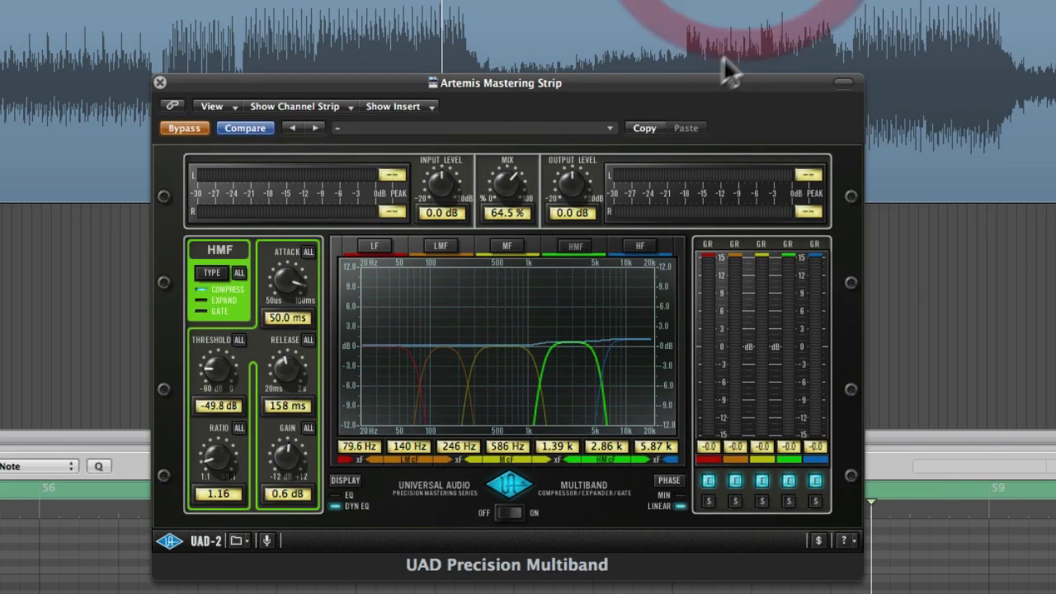
left_click_drag(697, 82, 767, 46)
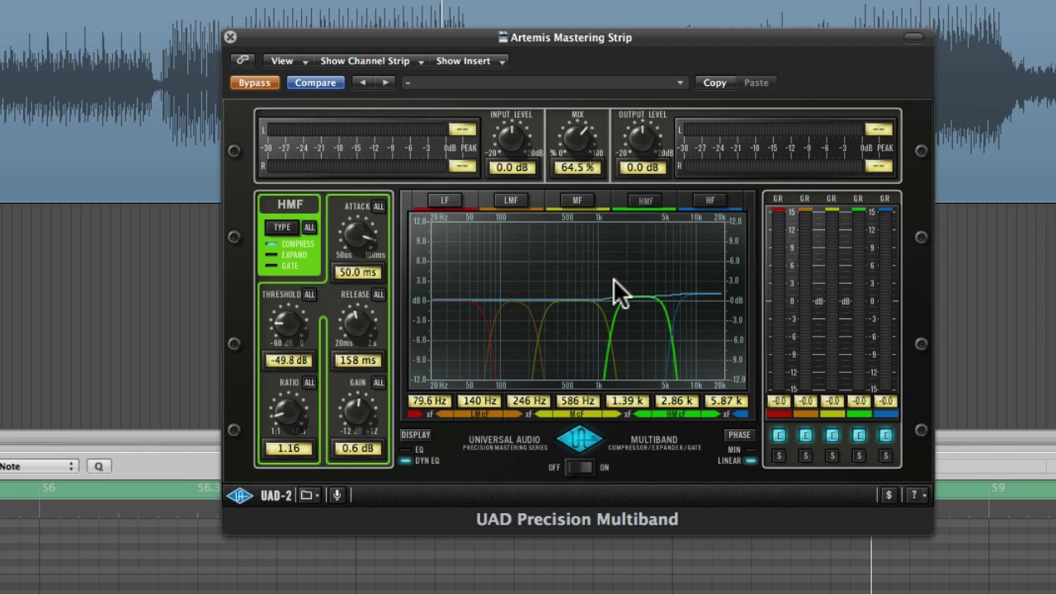
mouse_move(565, 143)
left_mouse_down()
mouse_move(566, 162)
mouse_move(563, 142)
left_mouse_up()
Take the Precision Multiband out of bypass while playing from about bar 44, and select its HF band
left_click(302, 0)
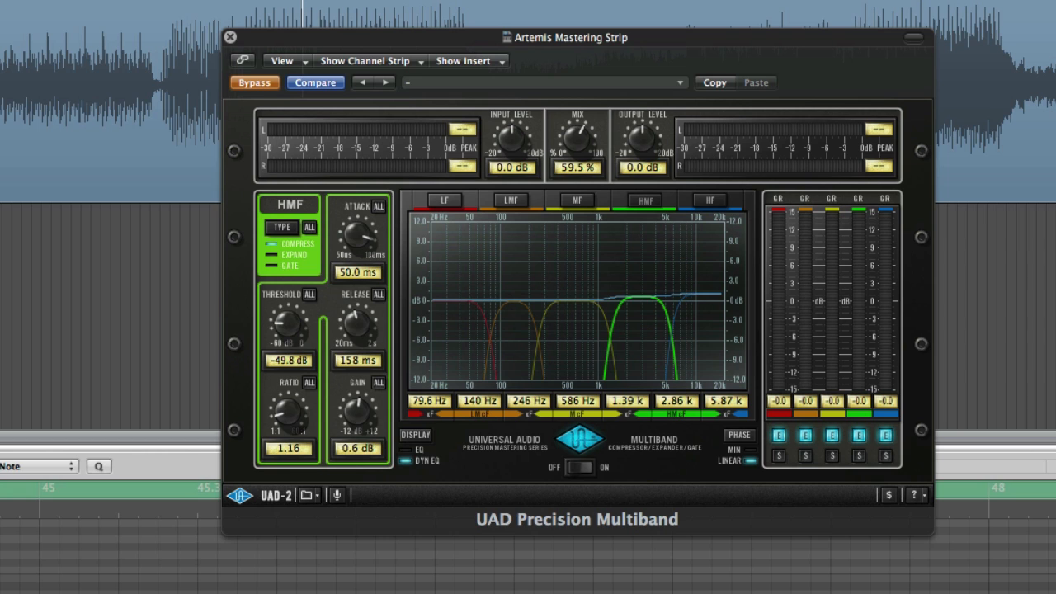
left_click(274, 3)
left_click(253, 85)
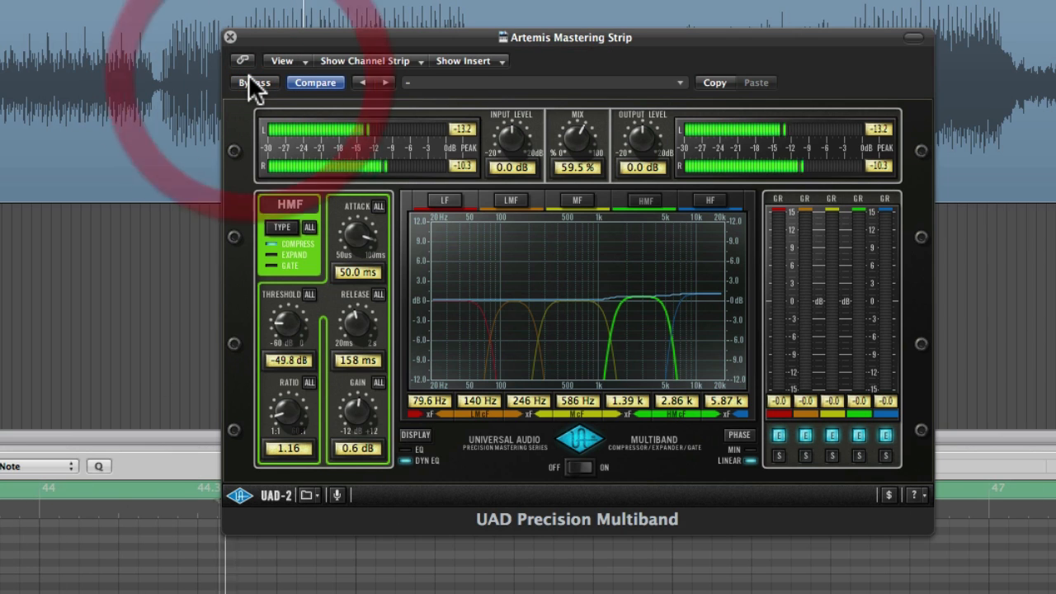
left_click(698, 315)
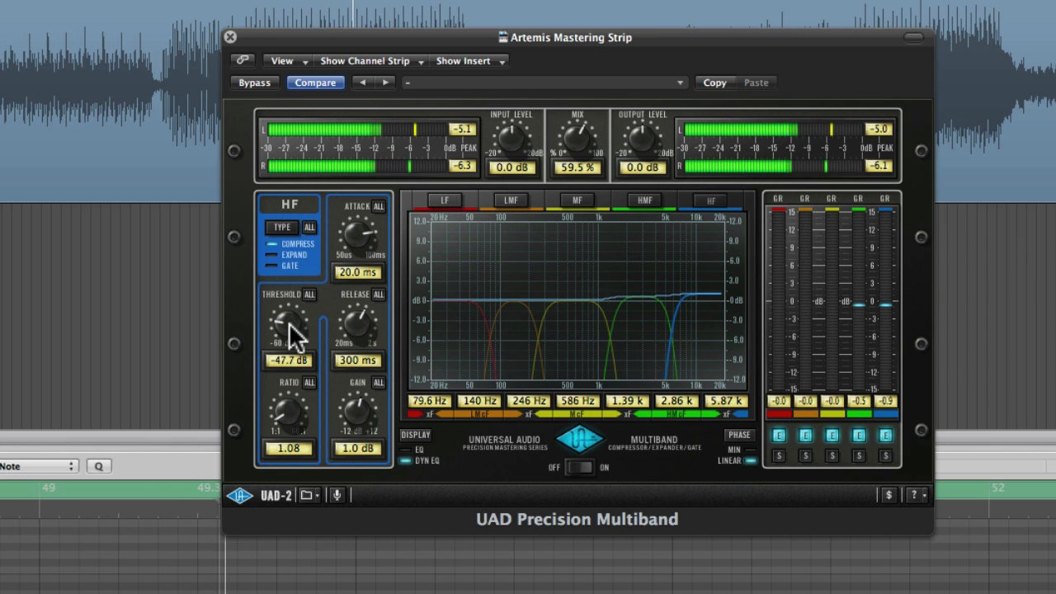
Exaggerate the HF band with 5.6 dB gain, a -57.6 dB threshold and a 1.46 ratio, and pull the gain back to 2.0 dB
mouse_move(358, 397)
left_mouse_down()
mouse_move(360, 375)
mouse_move(367, 392)
mouse_move(357, 356)
left_mouse_up()
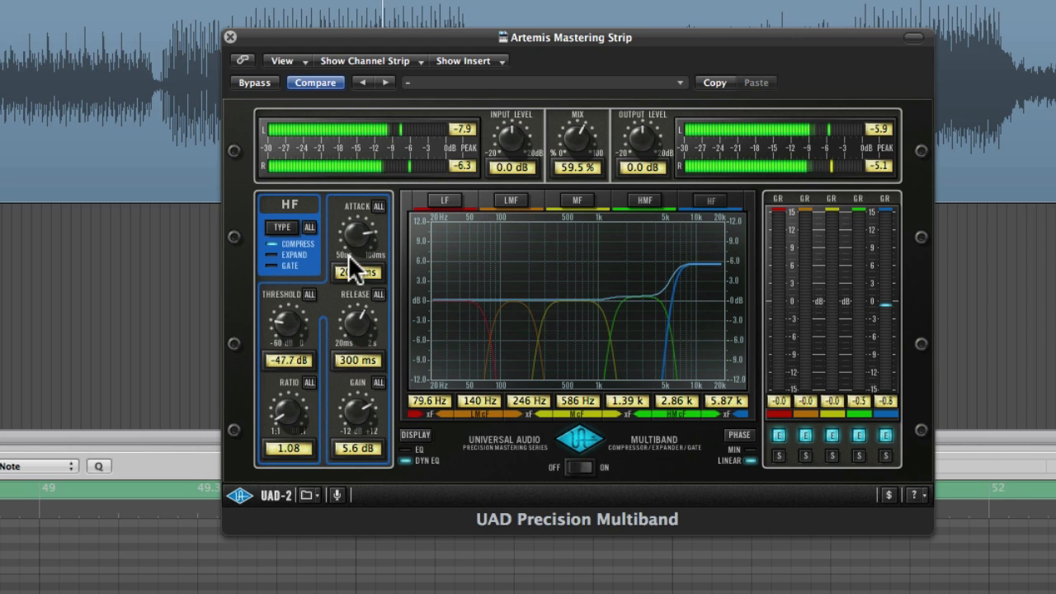
mouse_move(289, 325)
left_mouse_down()
mouse_move(294, 373)
mouse_move(290, 356)
left_mouse_up()
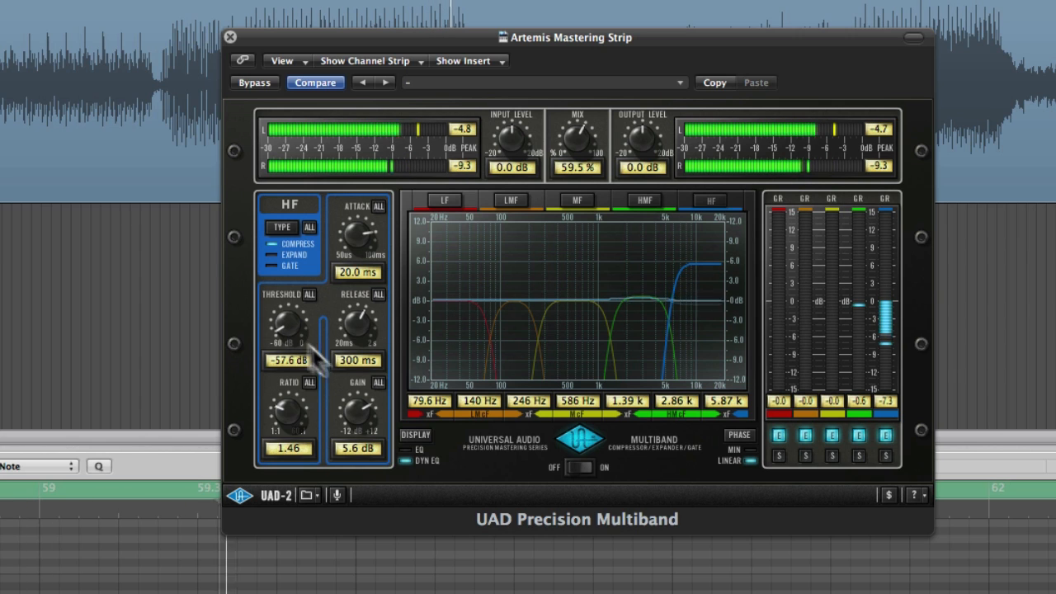
left_click_drag(355, 395, 354, 418)
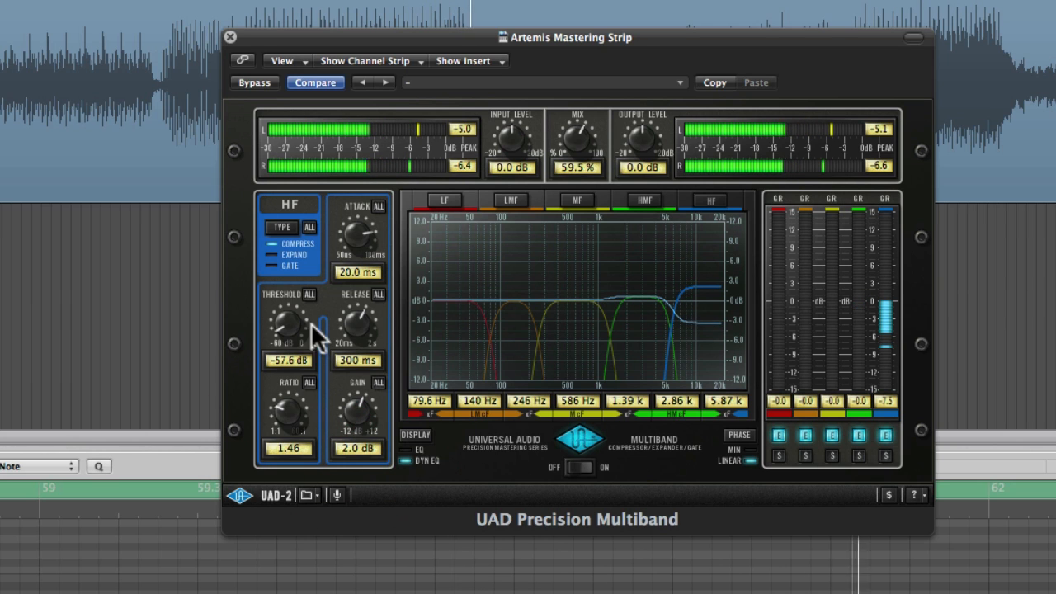
Refine the HF band to a -44.7 dB threshold, 1.28 ratio and 1.8 dB gain while auditioning from about bar 44
left_click_drag(292, 319, 291, 273)
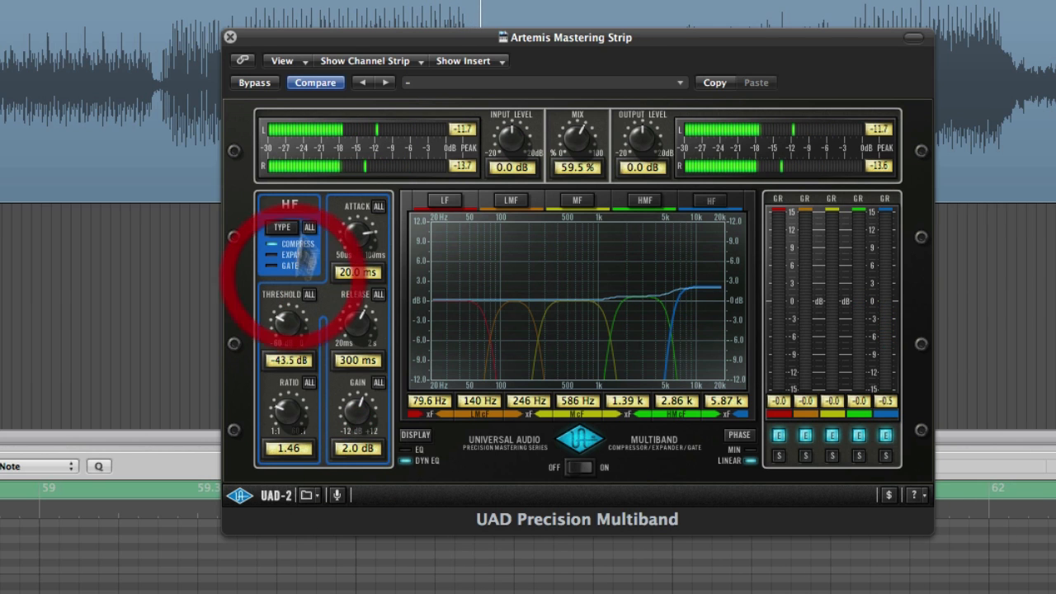
left_click(288, 1)
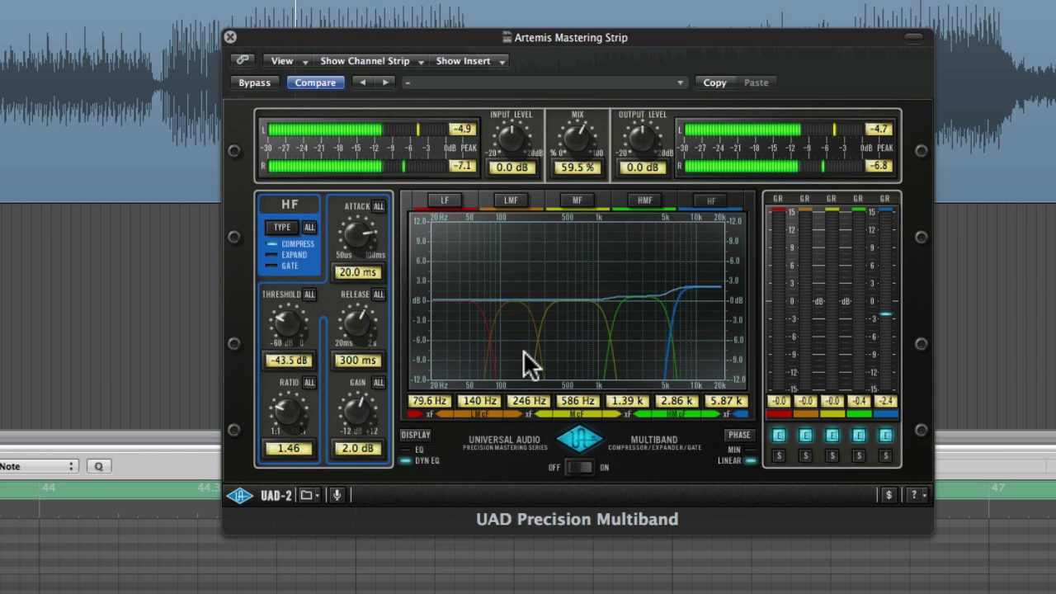
left_click_drag(358, 412, 360, 409)
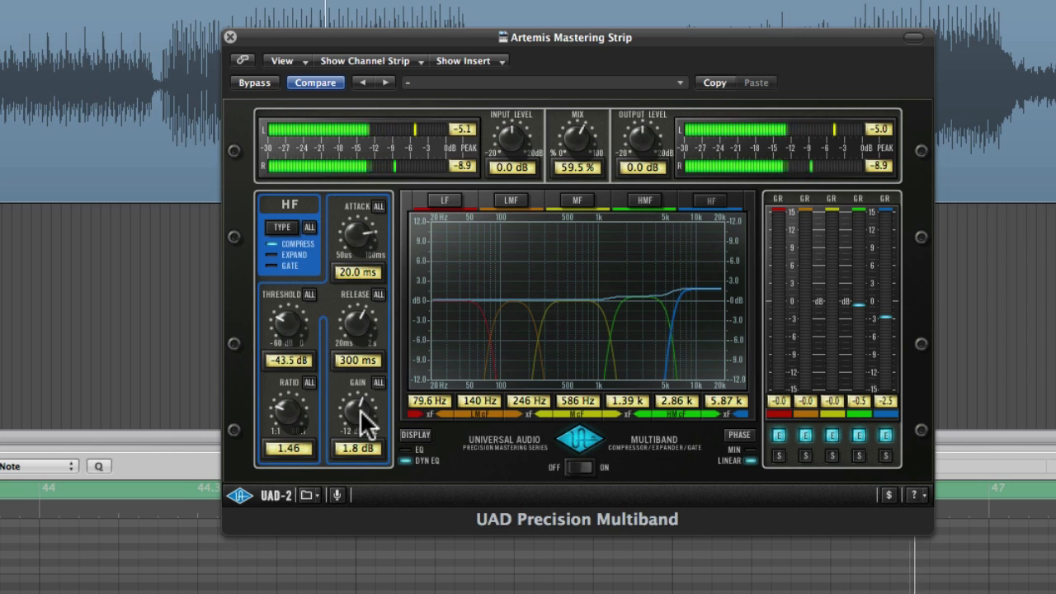
left_click(360, 409)
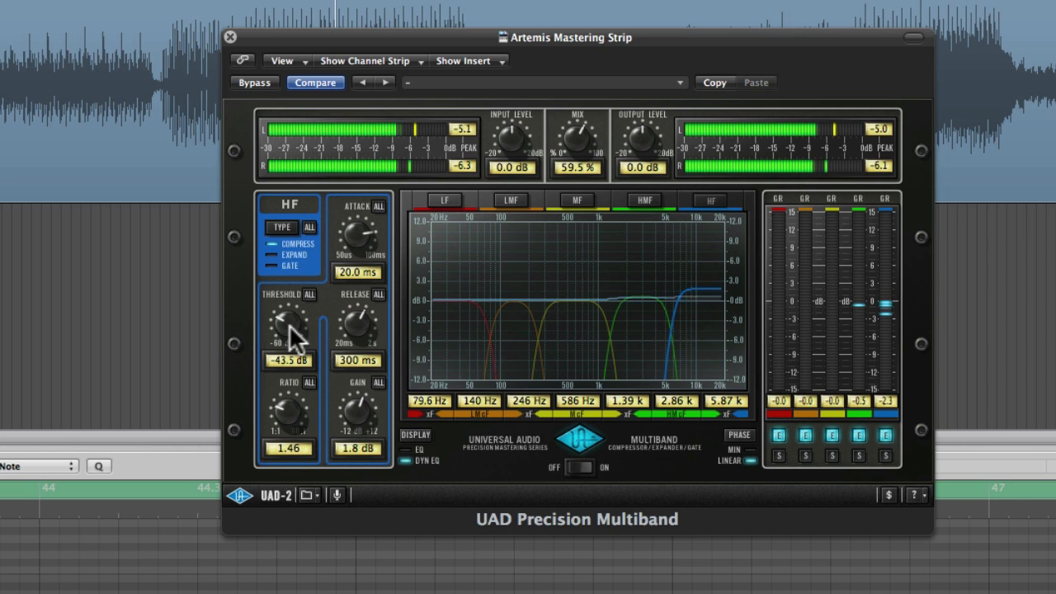
left_click_drag(293, 420, 291, 424)
left_click_drag(293, 324, 292, 329)
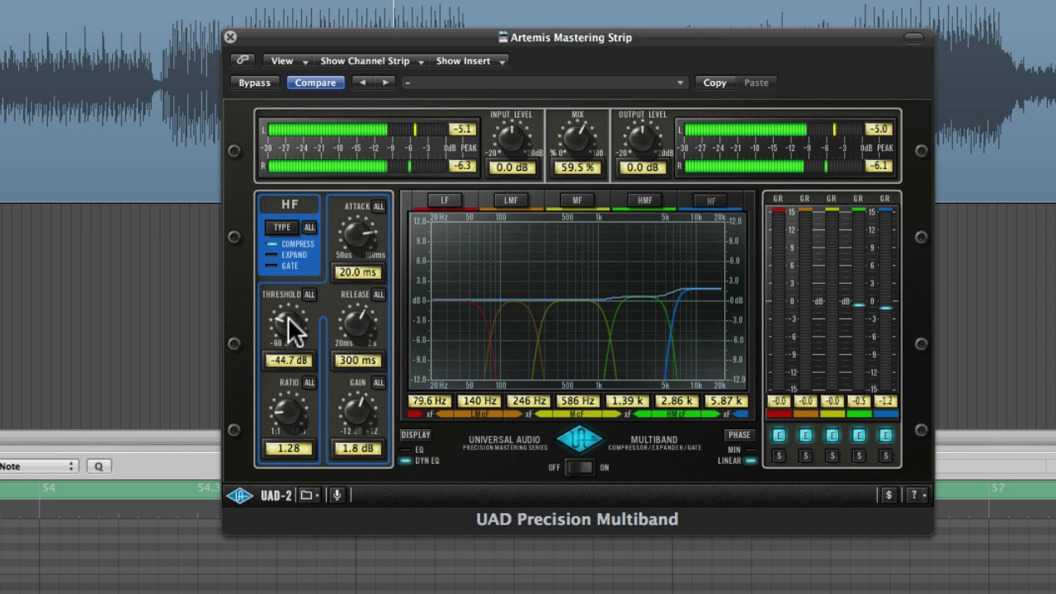
Set the Precision Multiband's mix to 52.0 % and lower the HF band's gain to 1.4 dB while auditioning
left_click(293, 330)
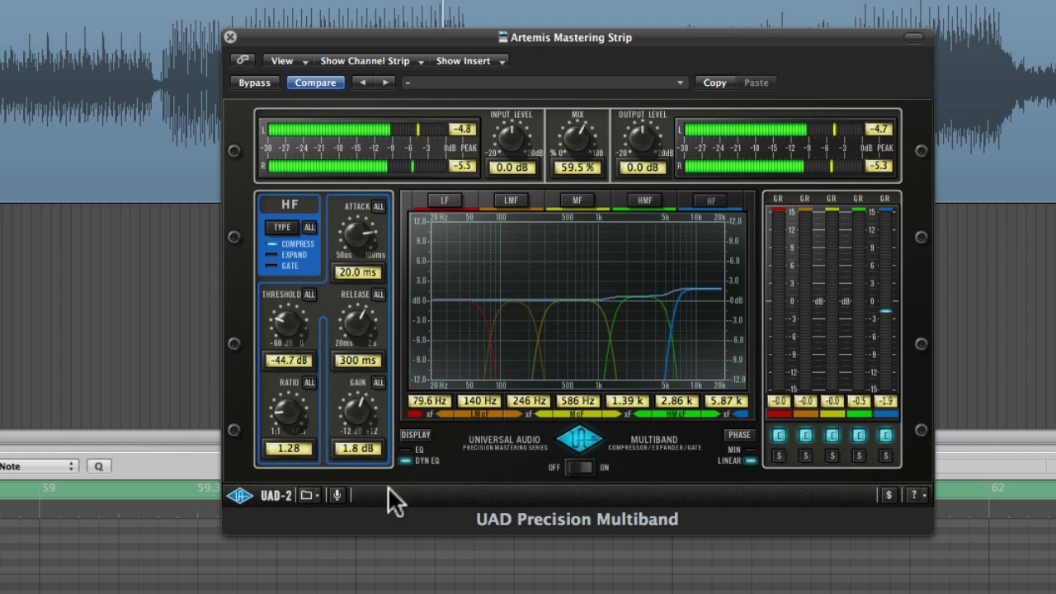
left_click(567, 435)
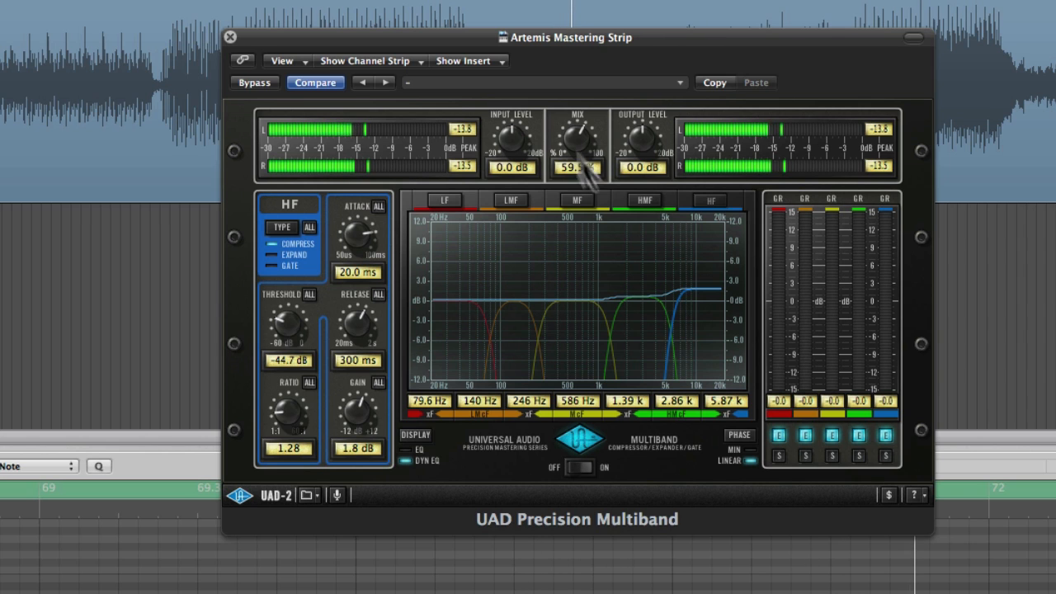
mouse_move(580, 137)
left_mouse_down()
mouse_move(586, 161)
mouse_move(580, 148)
left_mouse_up()
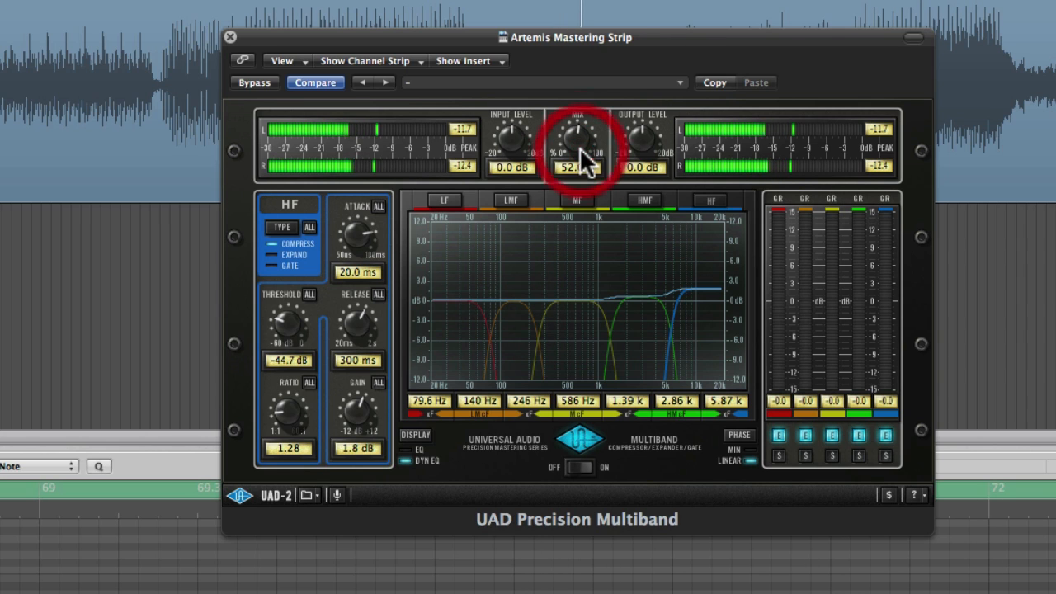
left_click(703, 306)
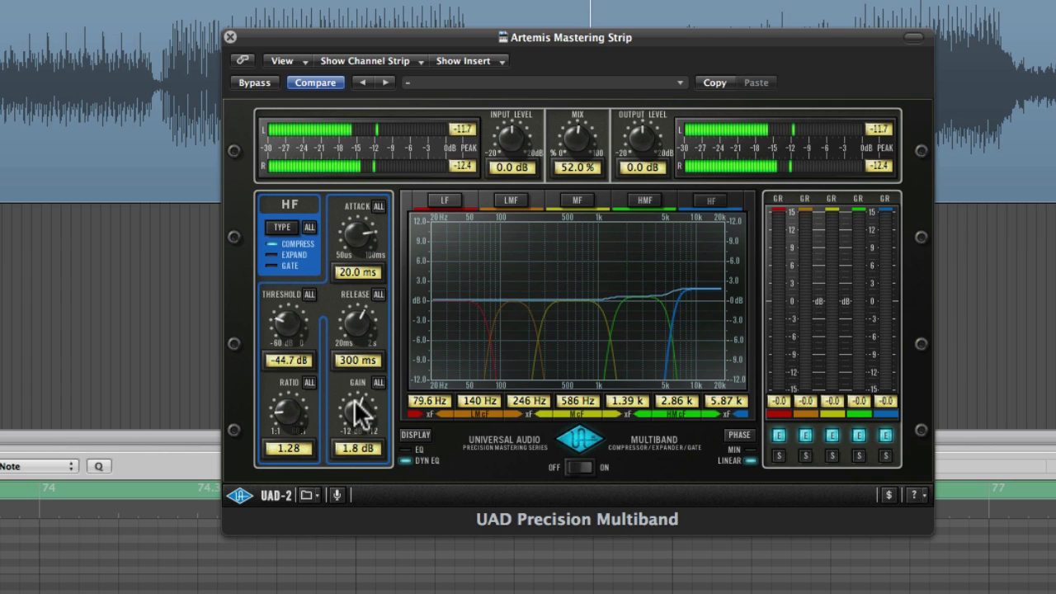
left_click_drag(354, 425, 361, 418)
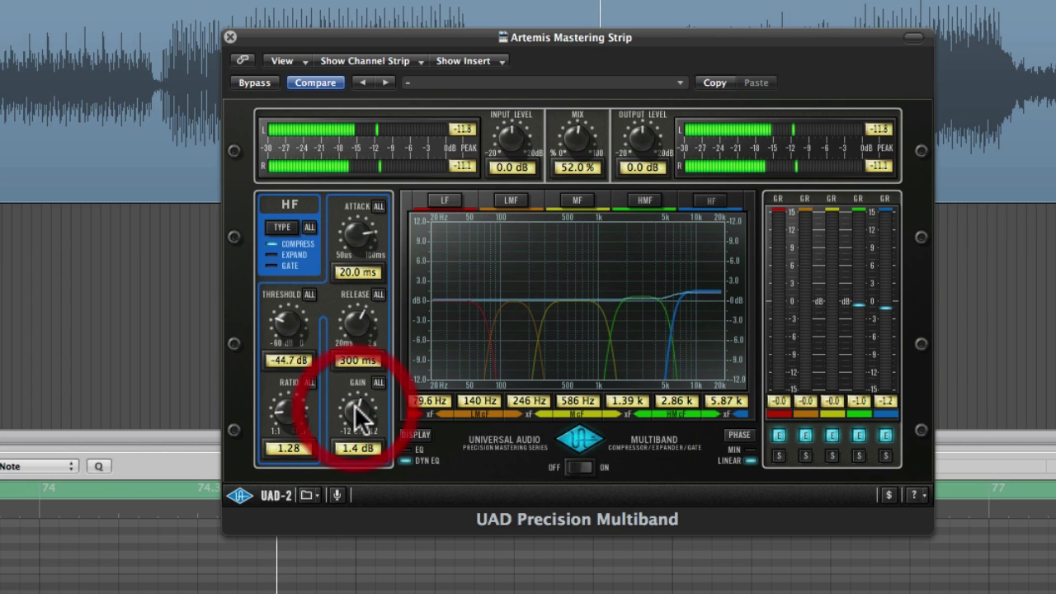
Select the multiband's HMF band, try its gain control, and raise the overall mix to 68.0 %
left_click(642, 324)
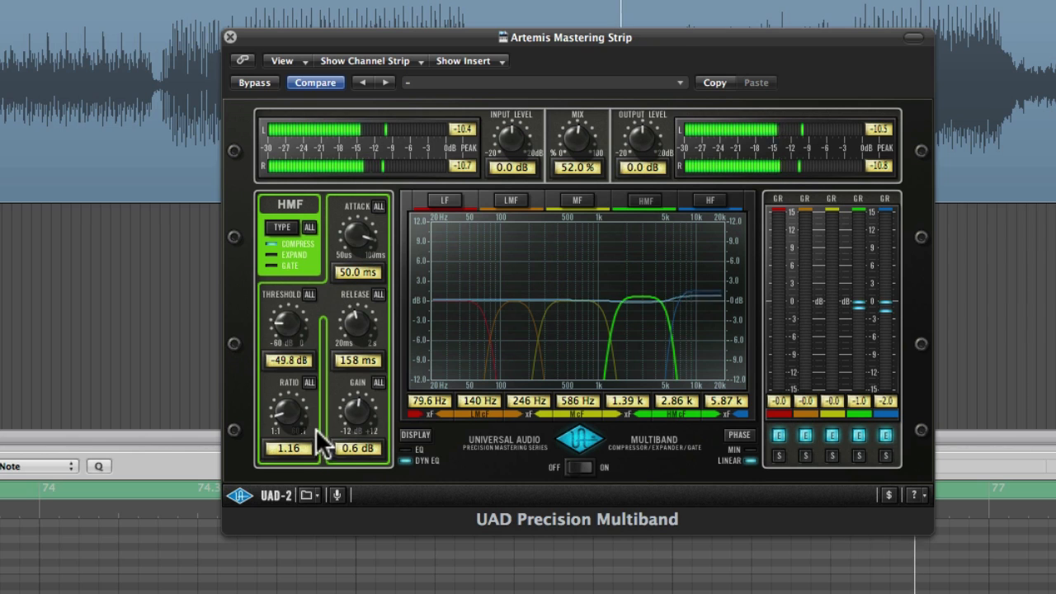
left_click_drag(347, 419, 349, 414)
left_click_drag(589, 150, 574, 122)
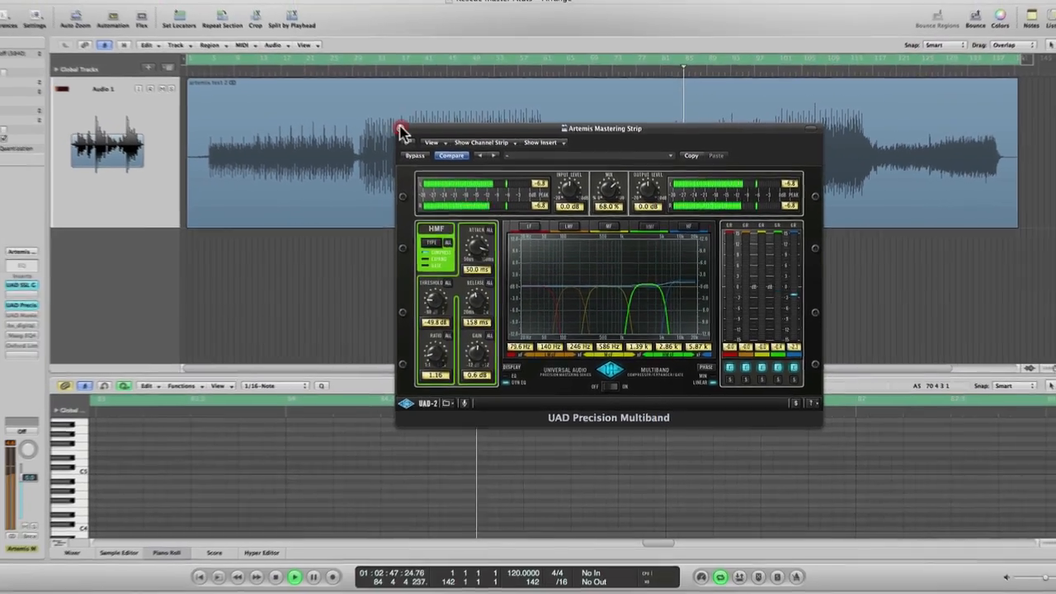
Close the multiband and compare the track with the SSL compressor and Precision Multiband bypassed and re-enabled, playing from about bar 47
left_click(280, 63)
left_click(516, 76)
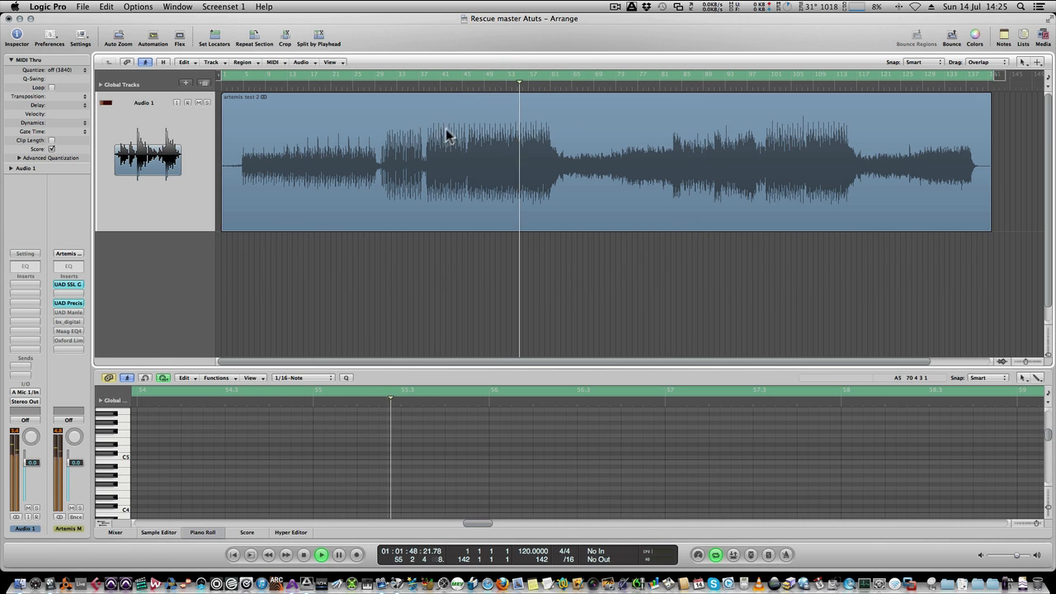
left_click(476, 87)
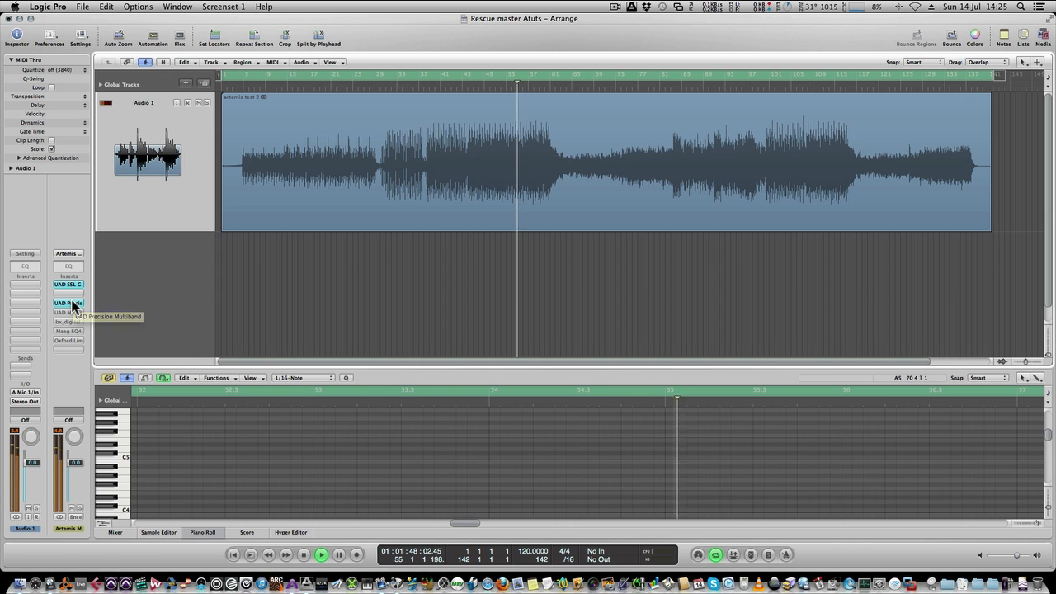
left_click(73, 302)
left_click(72, 286)
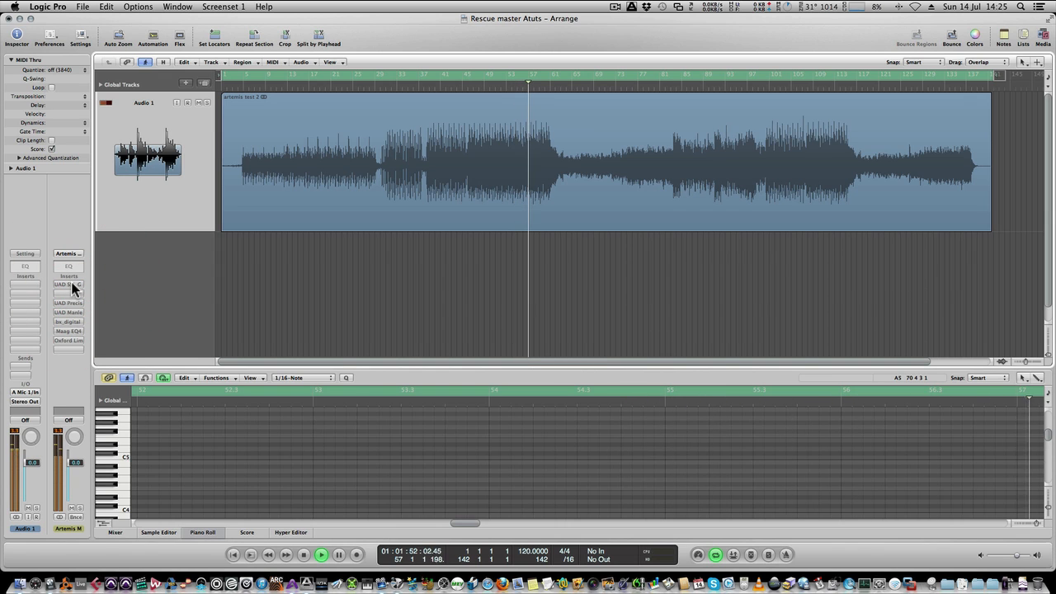
left_click(72, 285)
left_click(72, 302)
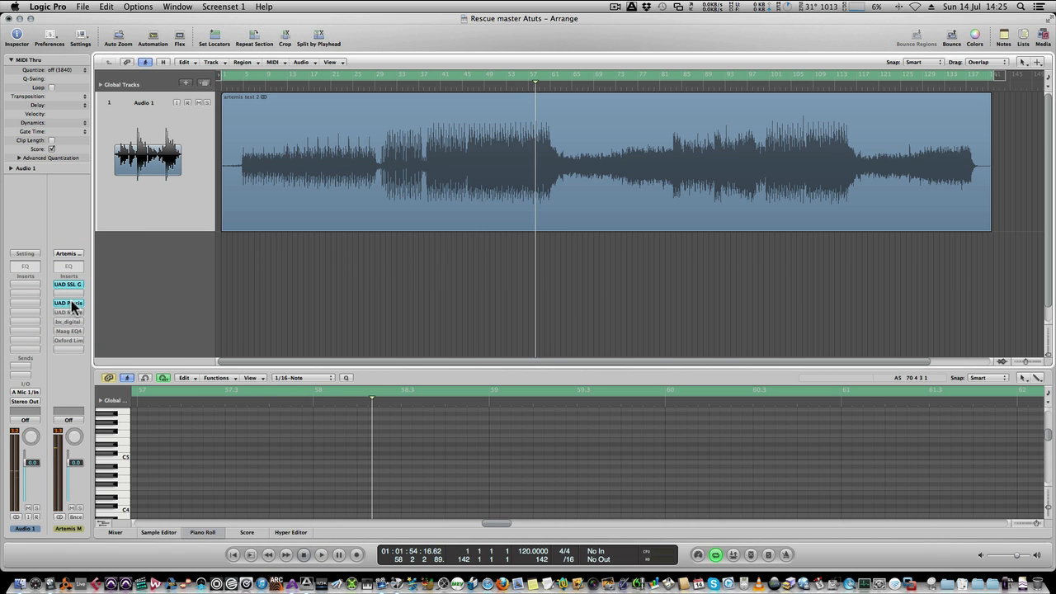
Open the Manley Massive Passive clear of the waveform and take it out of bypass while playing from about bar 51
left_click(71, 312)
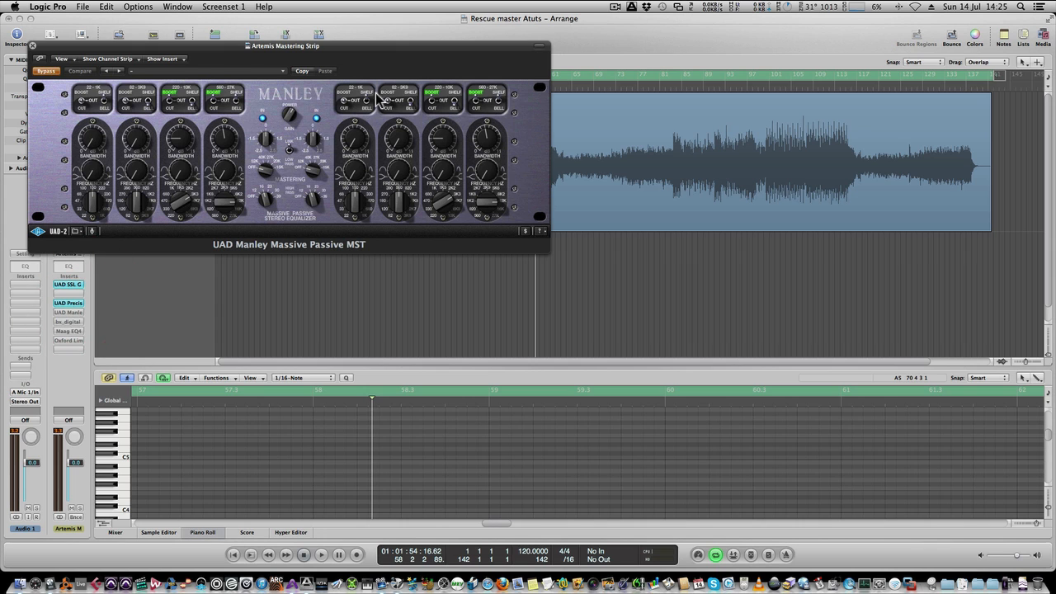
left_click_drag(383, 49, 772, 207)
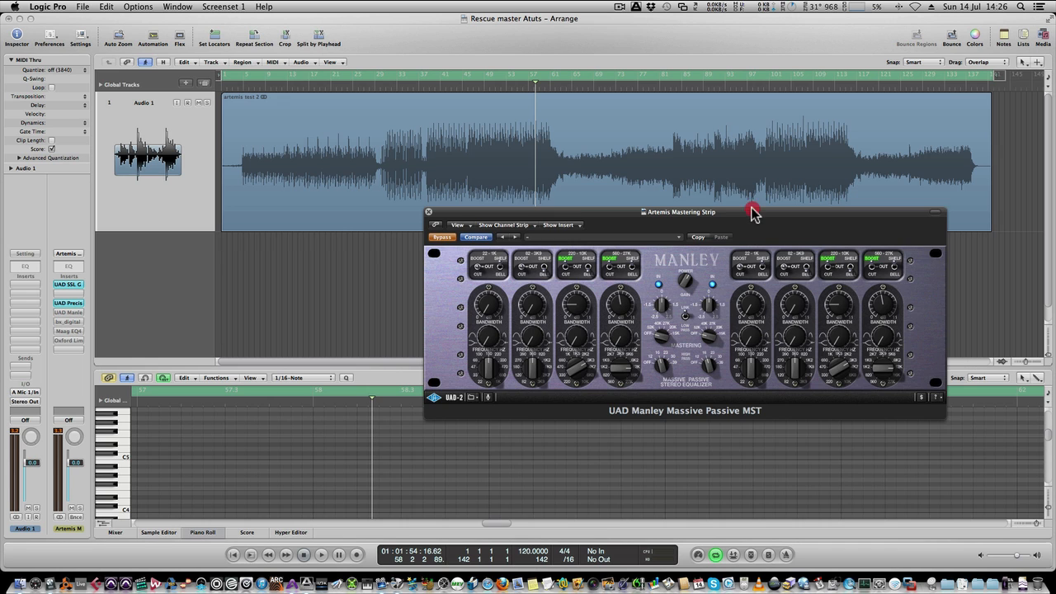
left_click_drag(752, 212, 770, 266)
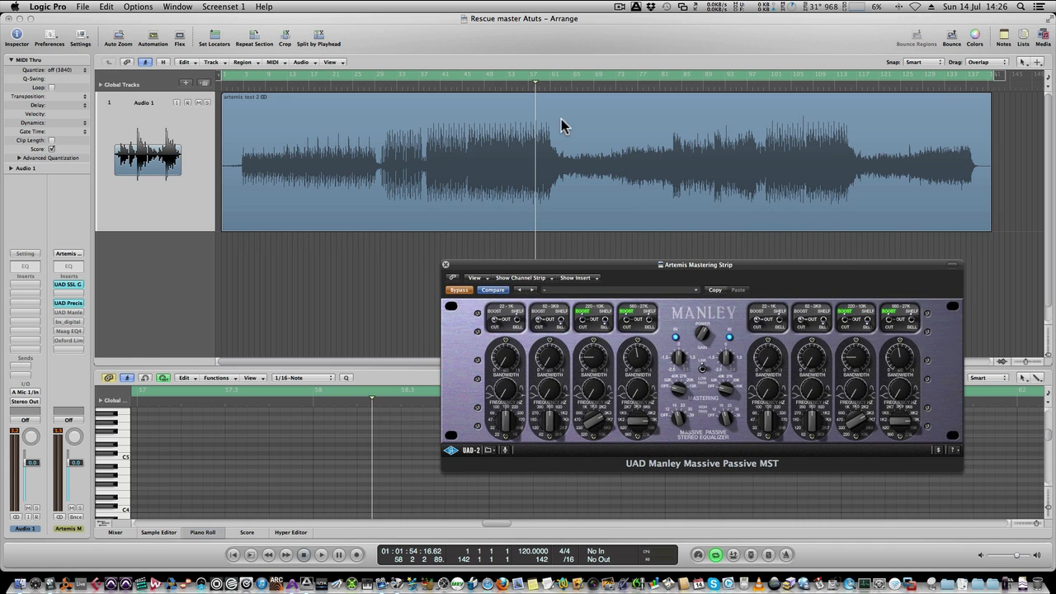
left_click(501, 84)
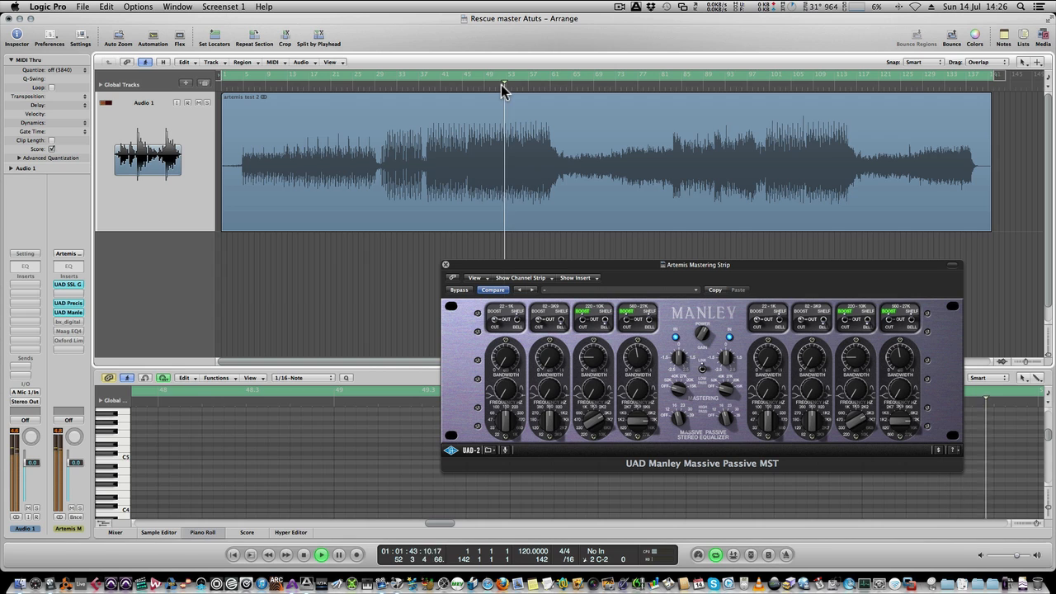
Reduce the gain of the Manley's highest boost band on one channel and try the neighbouring band's bandwidth
left_click_drag(638, 353, 640, 363)
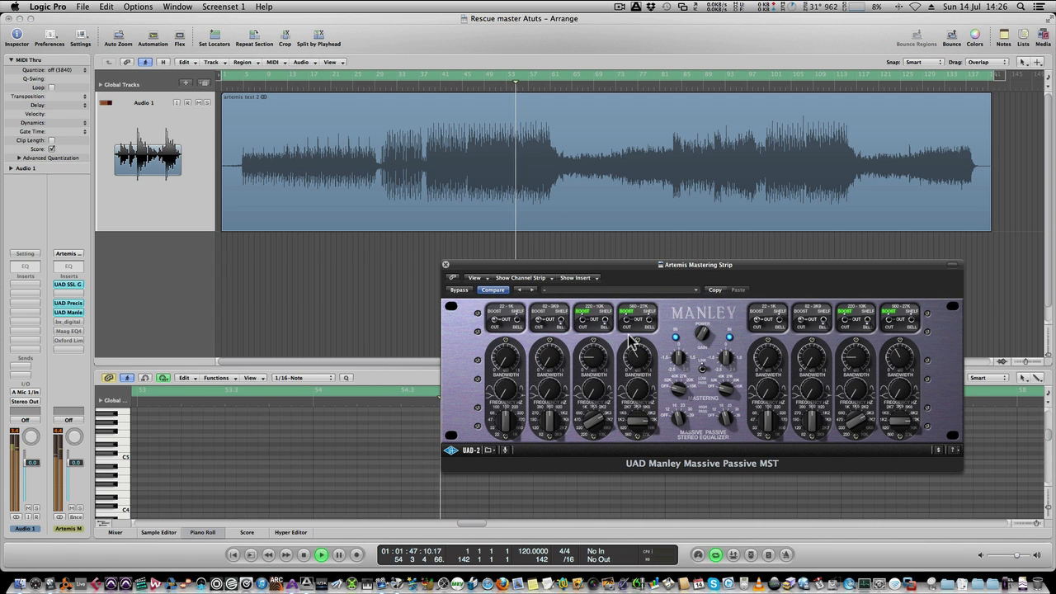
left_click(596, 385)
left_click_drag(596, 384, 596, 368)
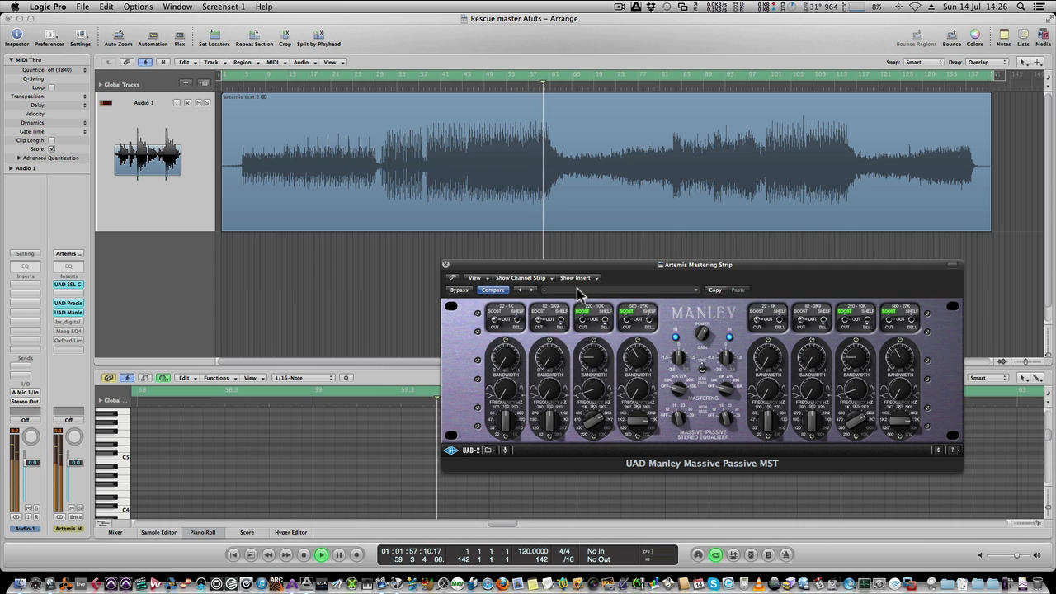
Compare the track with the Manley powered off and on, replaying from about bar 47, and stop and close the equalizer
left_click(704, 334)
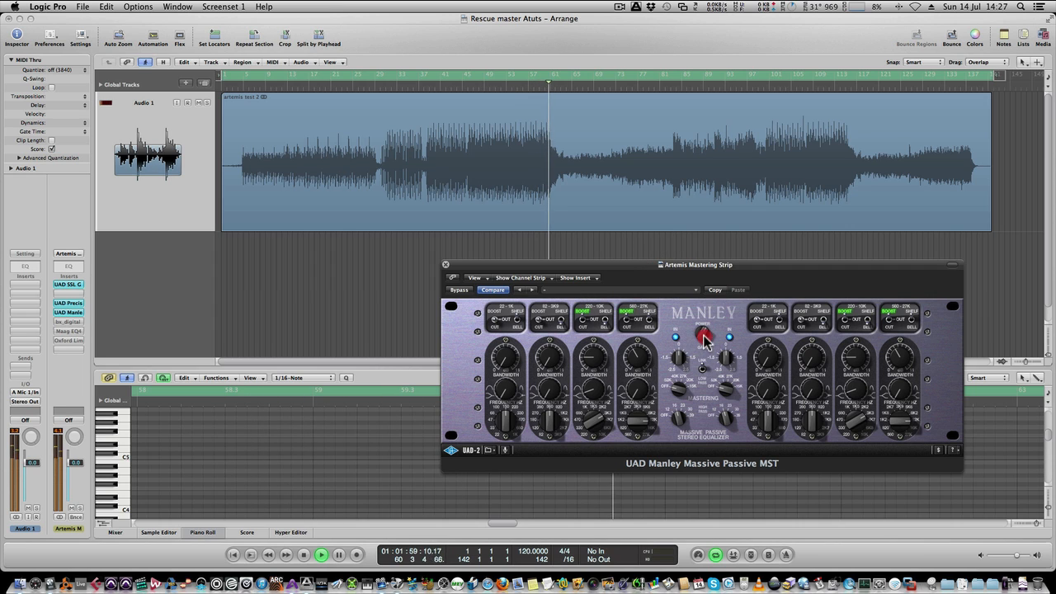
mouse_move(703, 335)
left_mouse_down()
mouse_move(699, 360)
mouse_move(702, 329)
left_mouse_up()
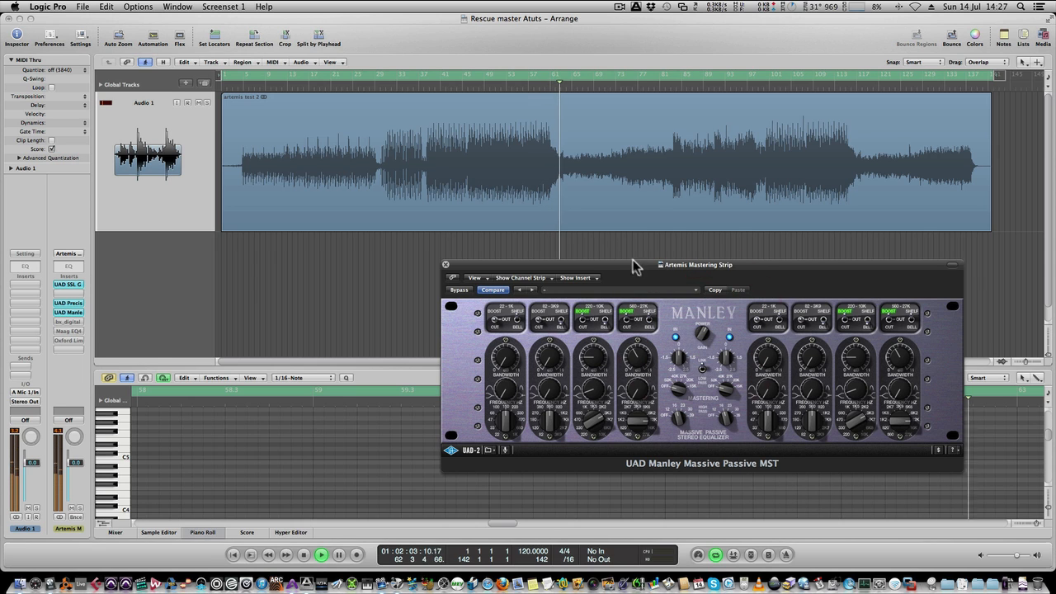
left_click(479, 86)
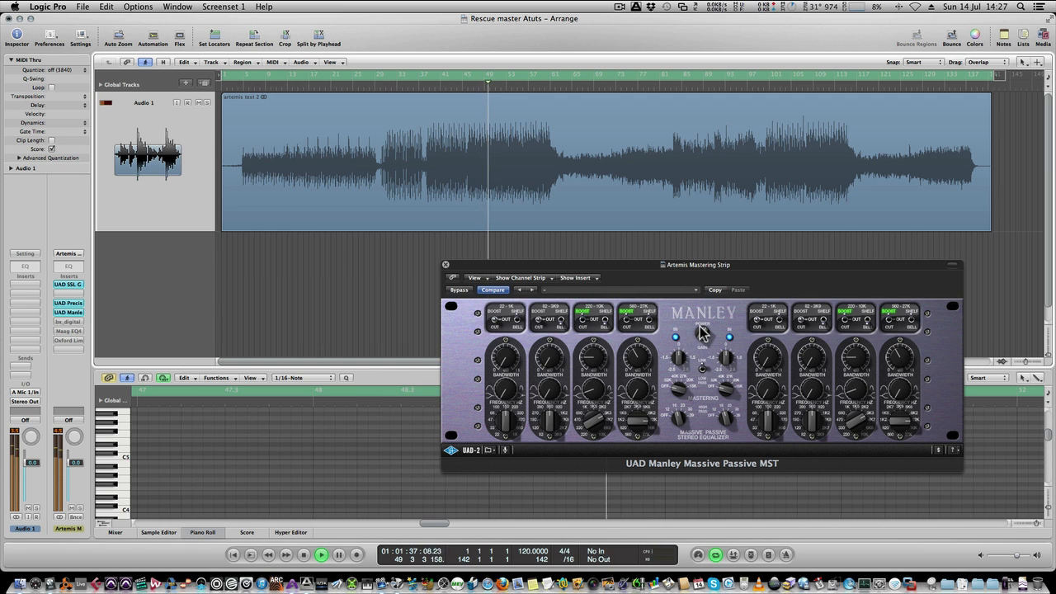
left_click_drag(699, 328, 711, 307)
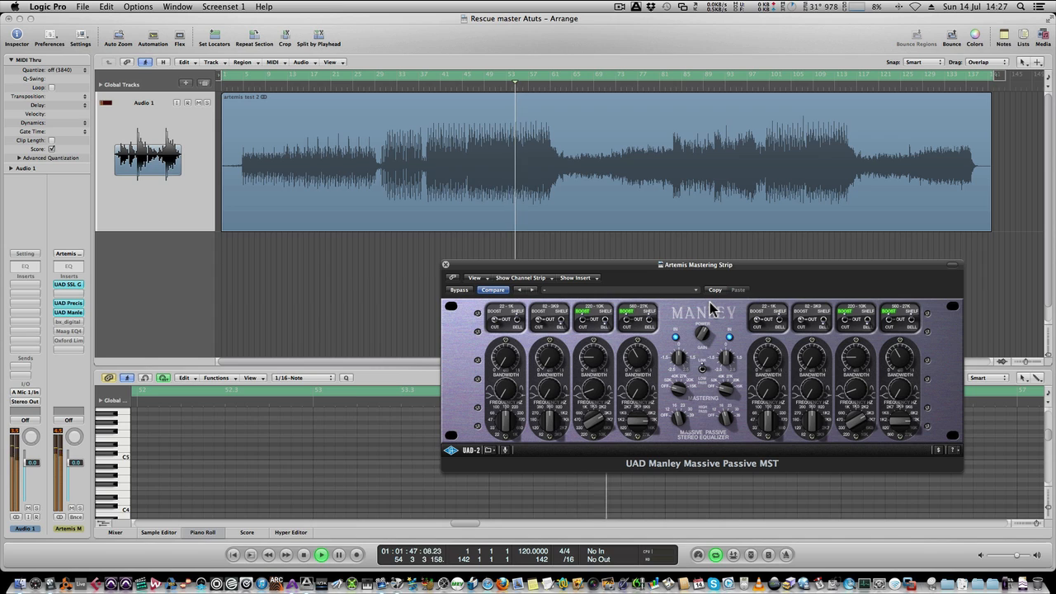
key("space")
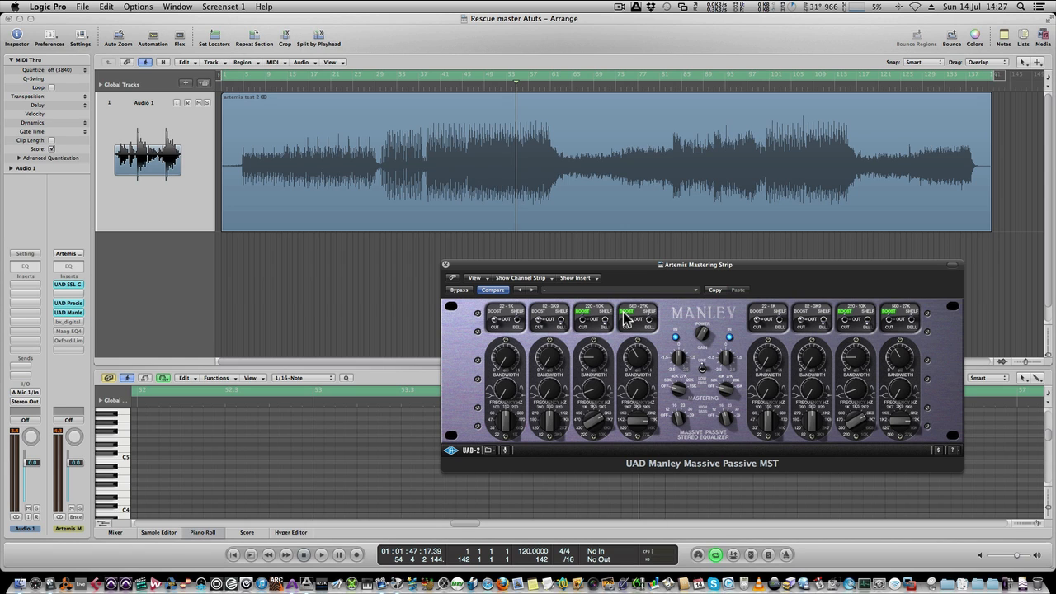
left_click(445, 265)
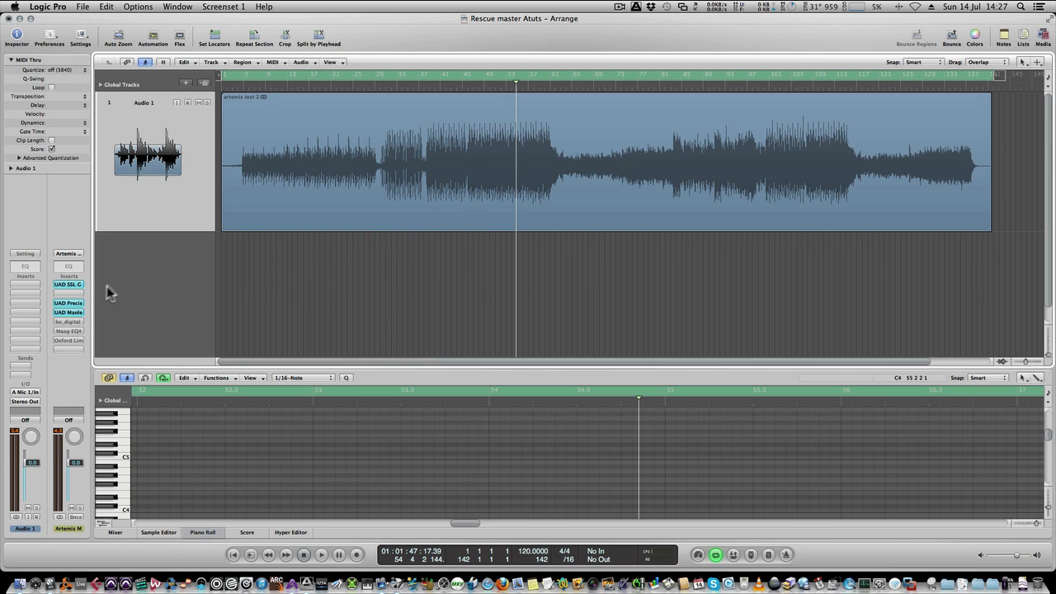
Enable the bx_digital V2 insert and set its Mono-Maker to 210 Hz, closing the plug-in when done
left_click(69, 324, "alt")
left_click(69, 323)
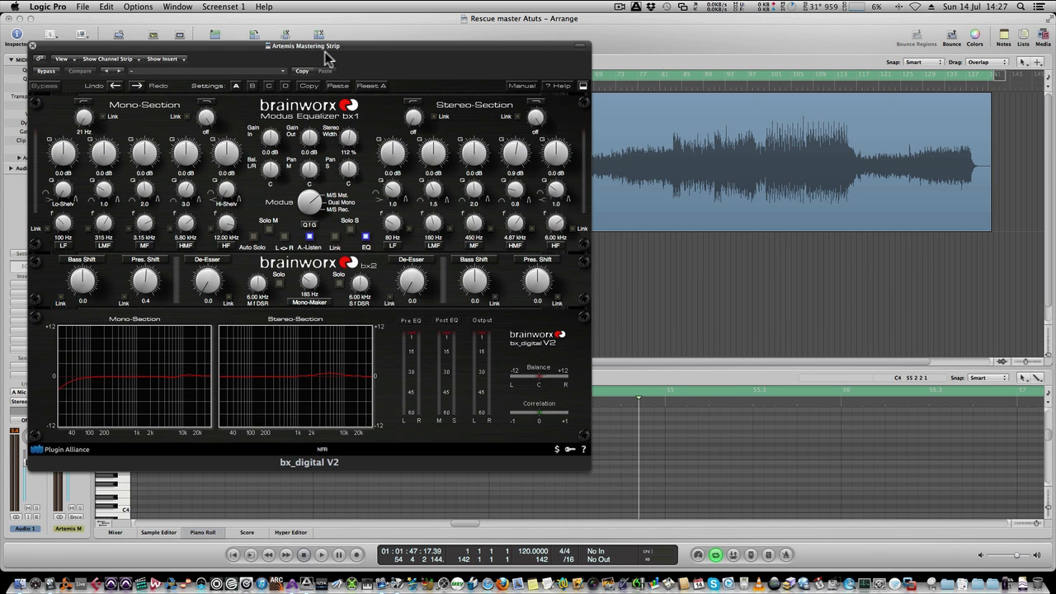
left_click_drag(363, 41, 690, 55)
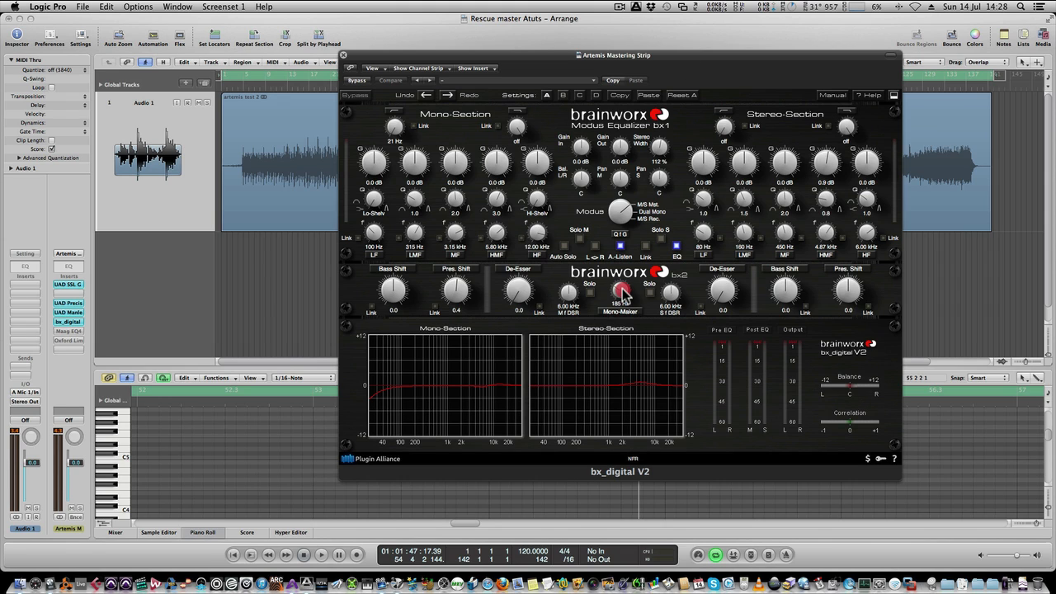
scroll(623, 294, "up", 3)
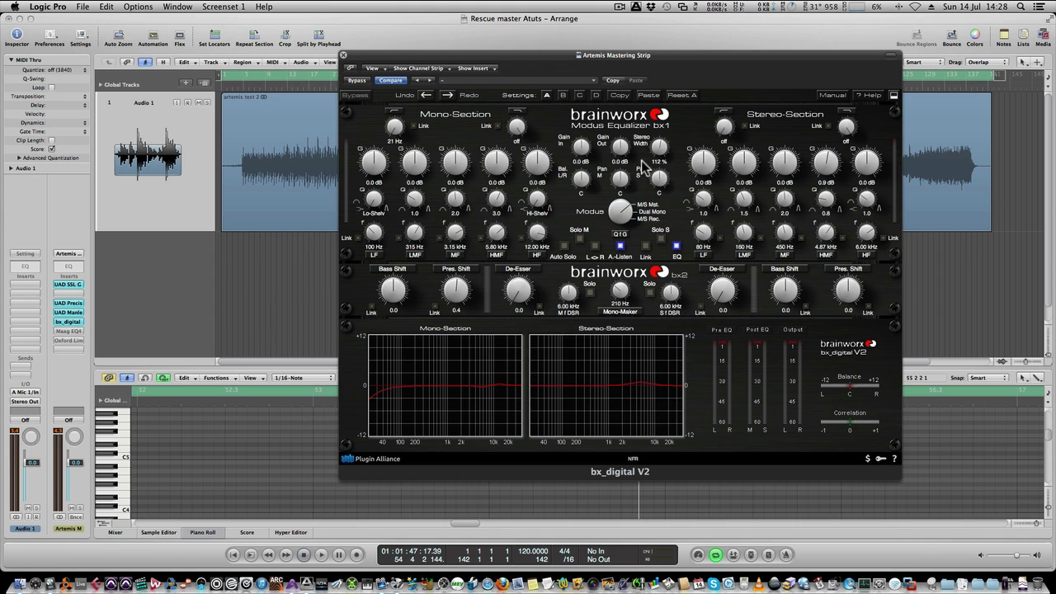
left_click(828, 166)
left_click(345, 55)
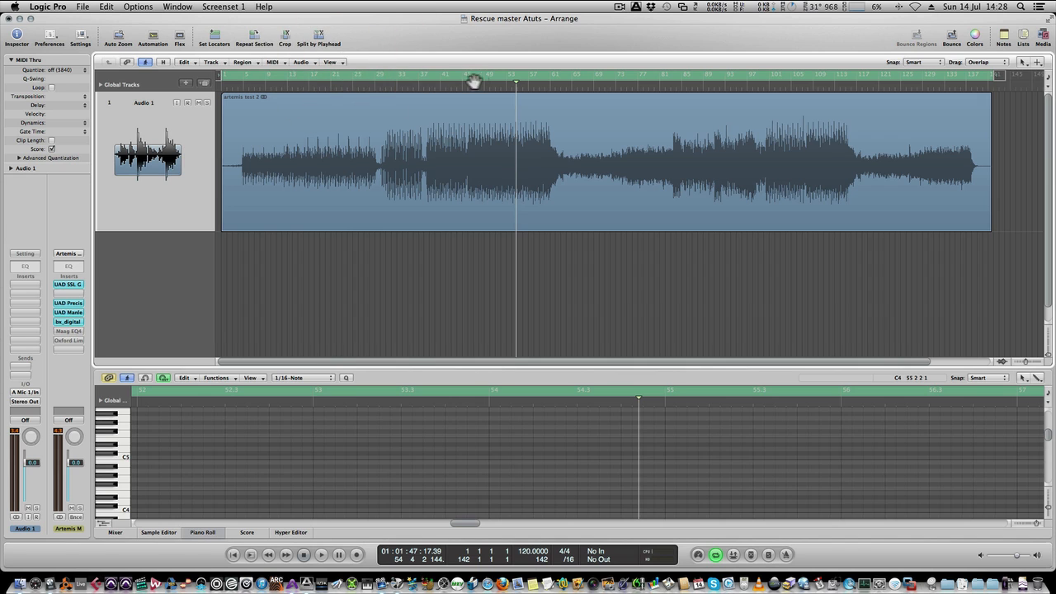
Compare the track with bx_digital V2 bypassed and re-enabled while playing from about bar 51, and stop playback
left_click(499, 82)
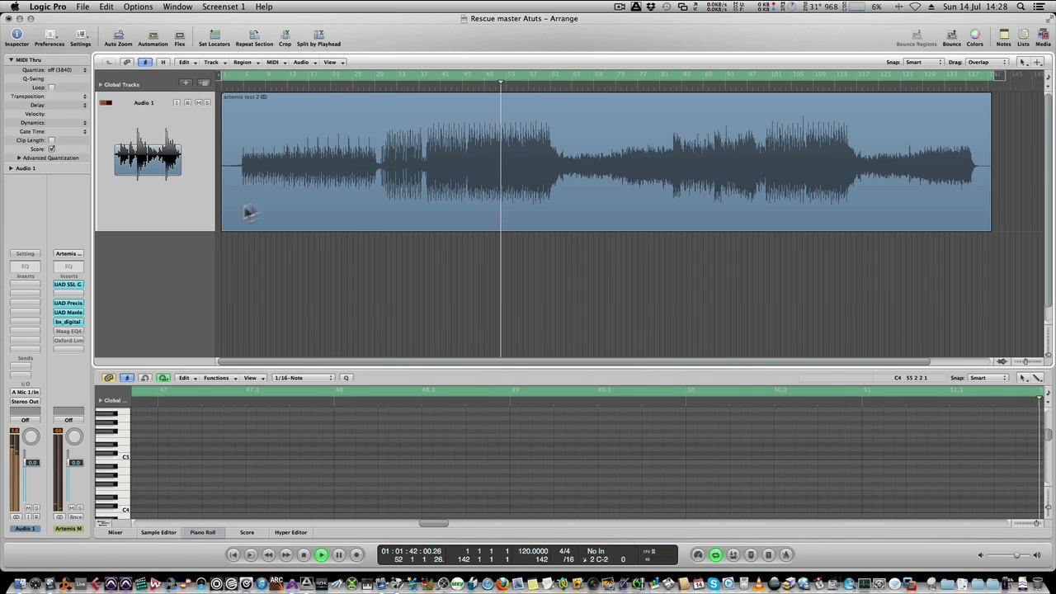
left_click(68, 322, "alt")
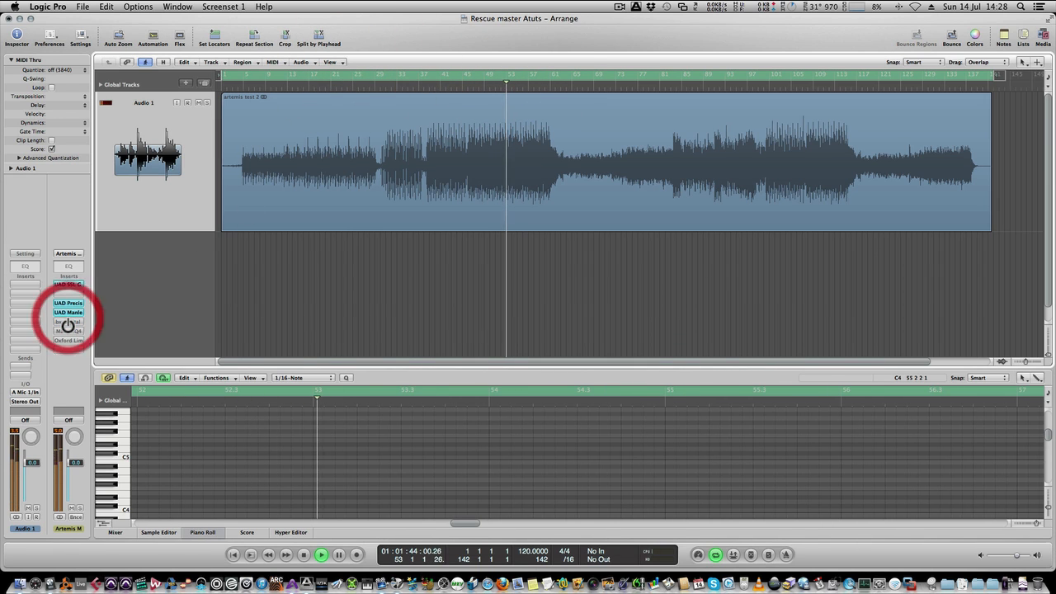
left_click(67, 323, "alt")
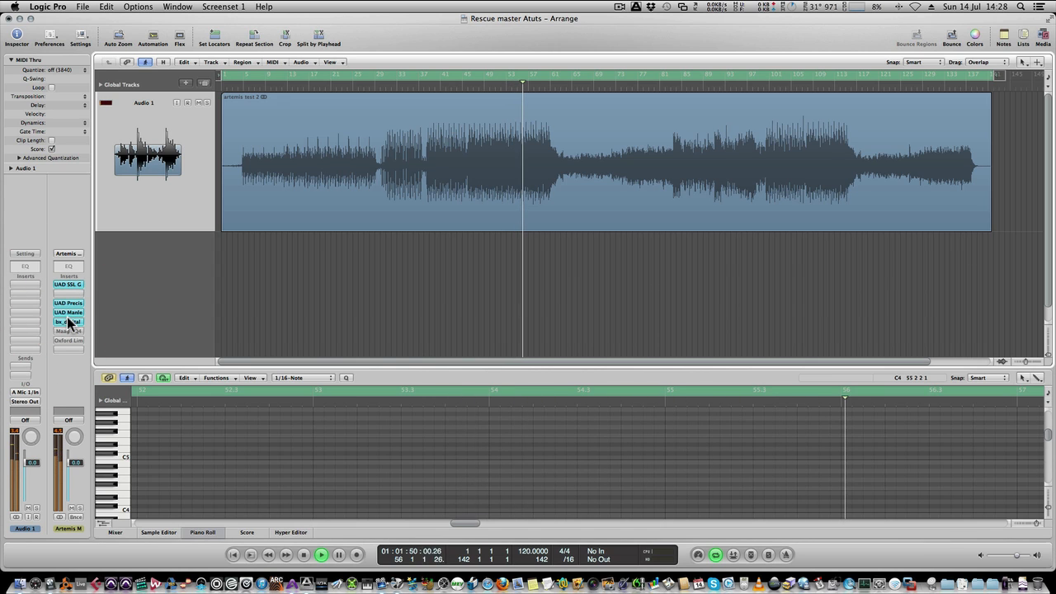
key("space")
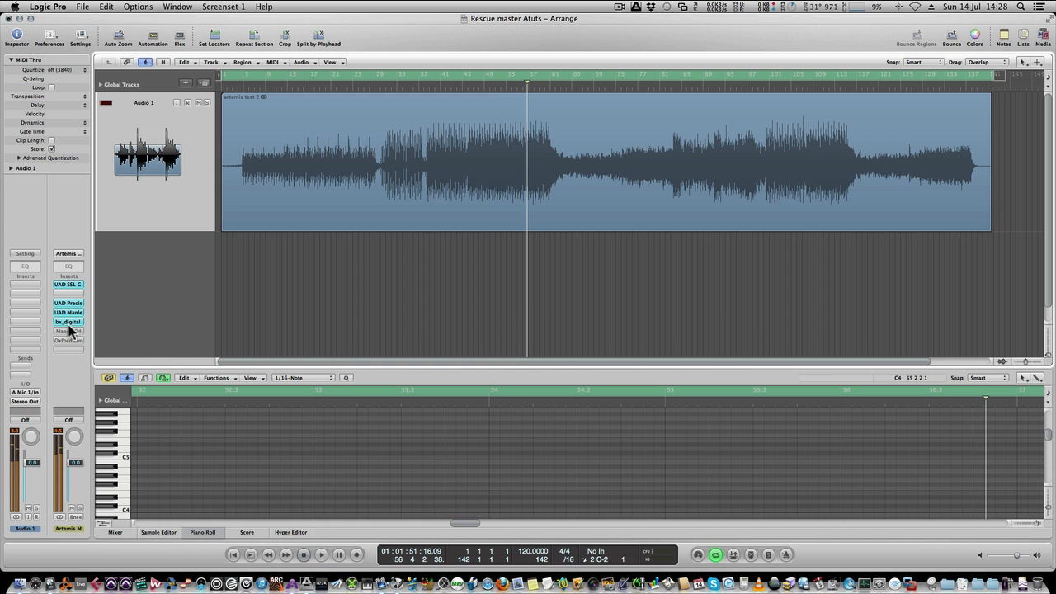
Open the Maag EQ4 below the waveform and try its Air Band frequency control
double_click(71, 331)
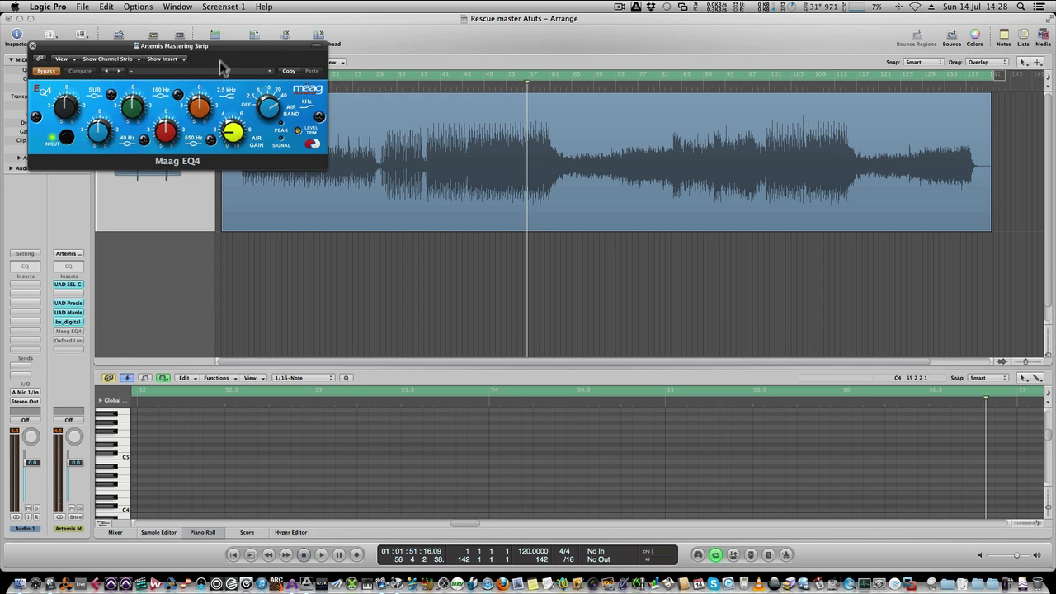
left_click_drag(234, 43, 620, 236)
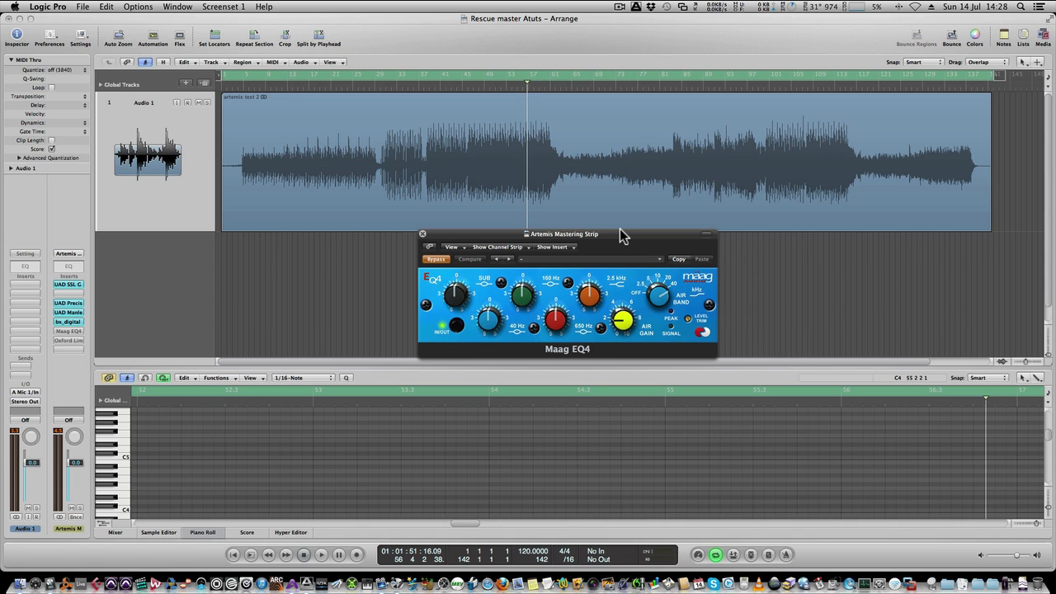
left_click(663, 293)
left_click_drag(657, 297, 658, 187)
Play the track from about bar 48 and compare the Maag EQ4 bypassed and active, leaving the EQ enabled
left_click(491, 83)
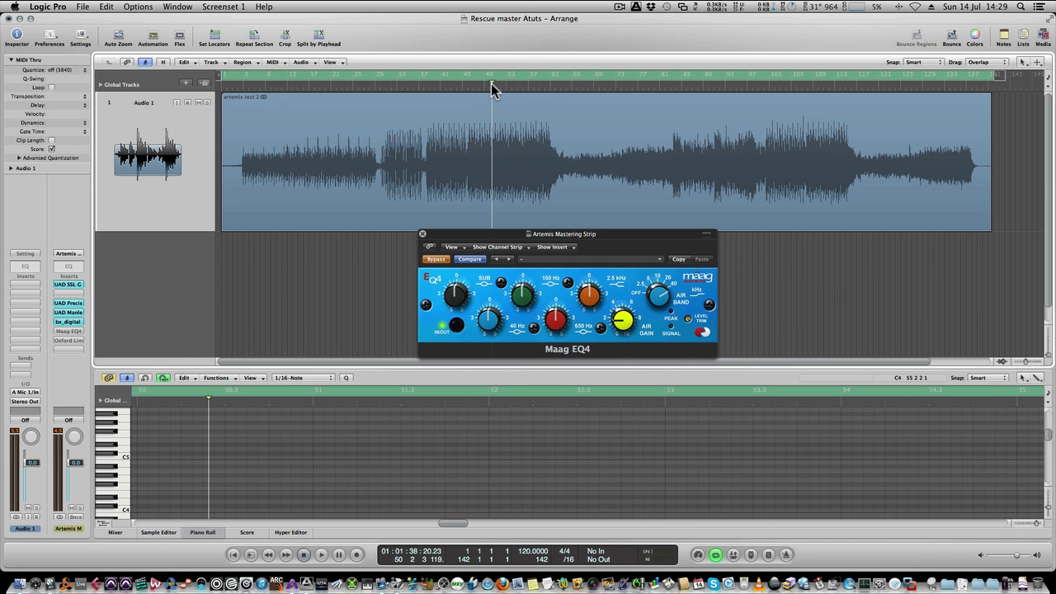
left_click(495, 86)
left_click(485, 86)
key("space")
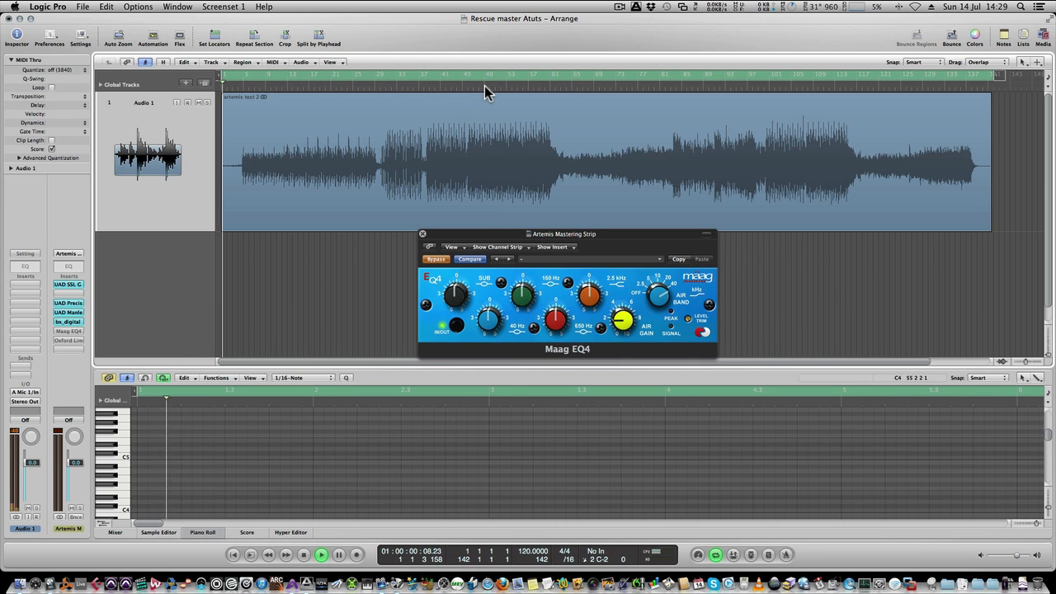
left_click(484, 85)
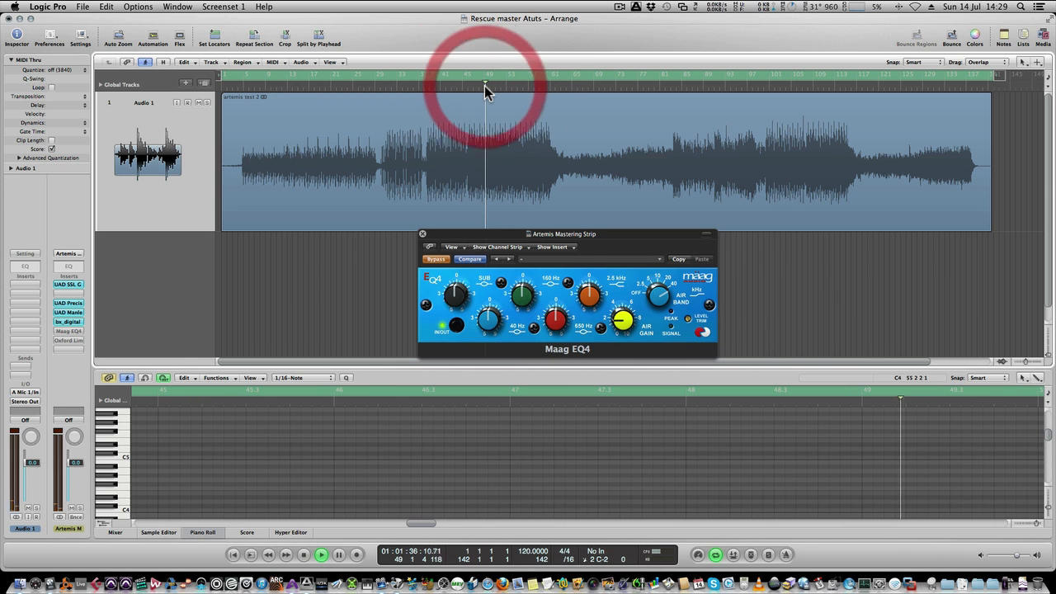
left_click(624, 324)
left_click(436, 259)
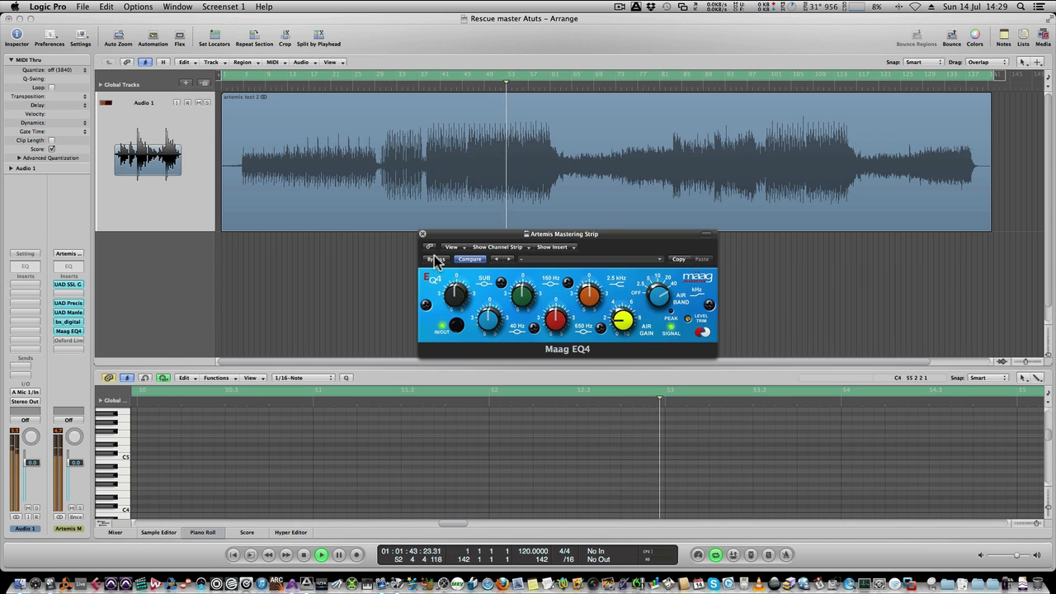
left_click(435, 259)
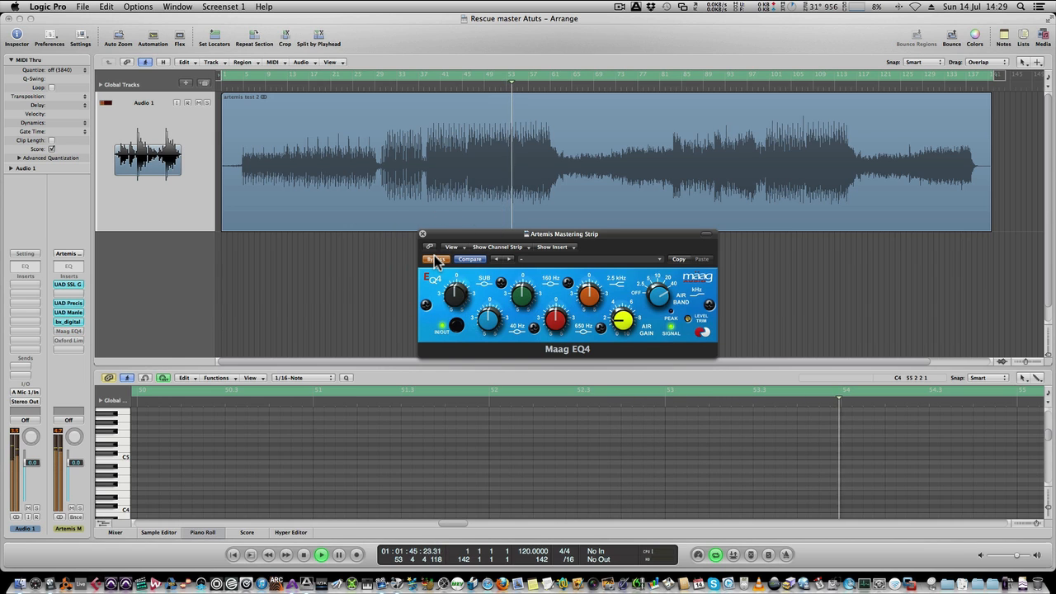
left_click(436, 260)
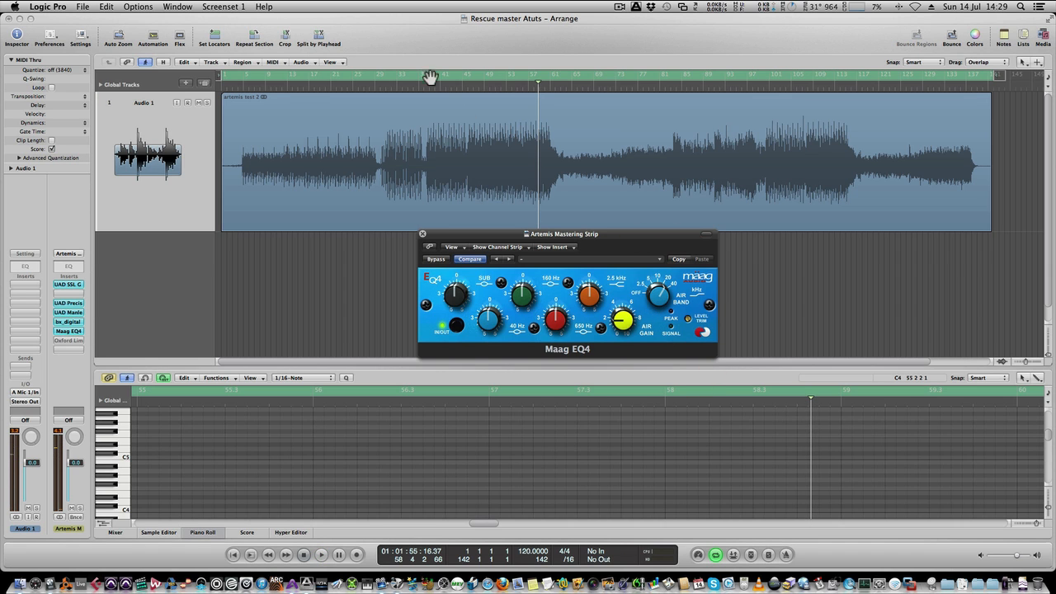
Replay from about bar 51, try a stronger Air Gain with Air Band at 40 kHz, lower the gain to about 2, and close the EQ
left_click(502, 86)
key("space")
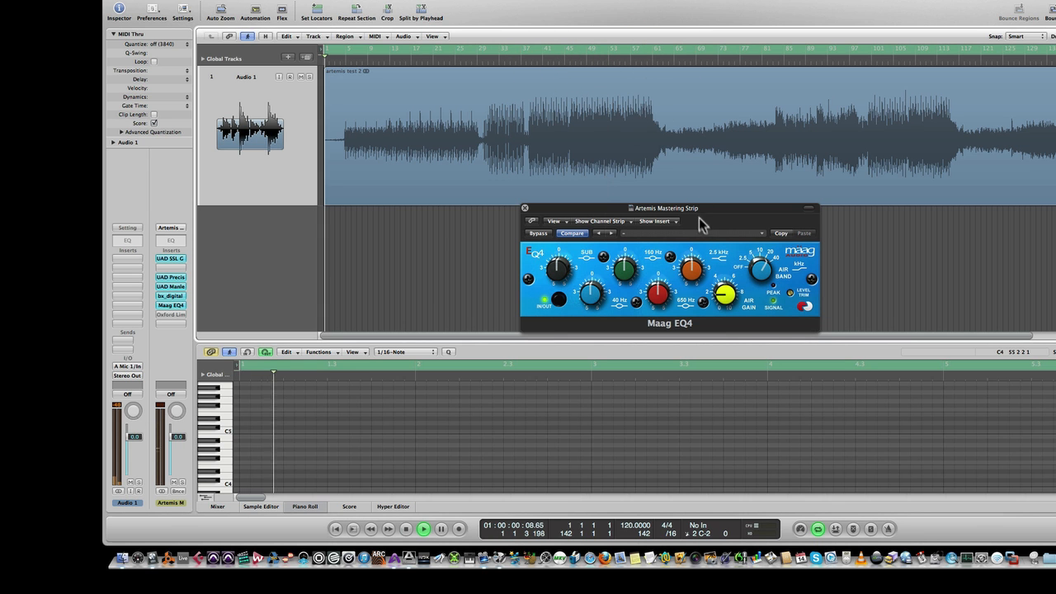
left_click(598, 60)
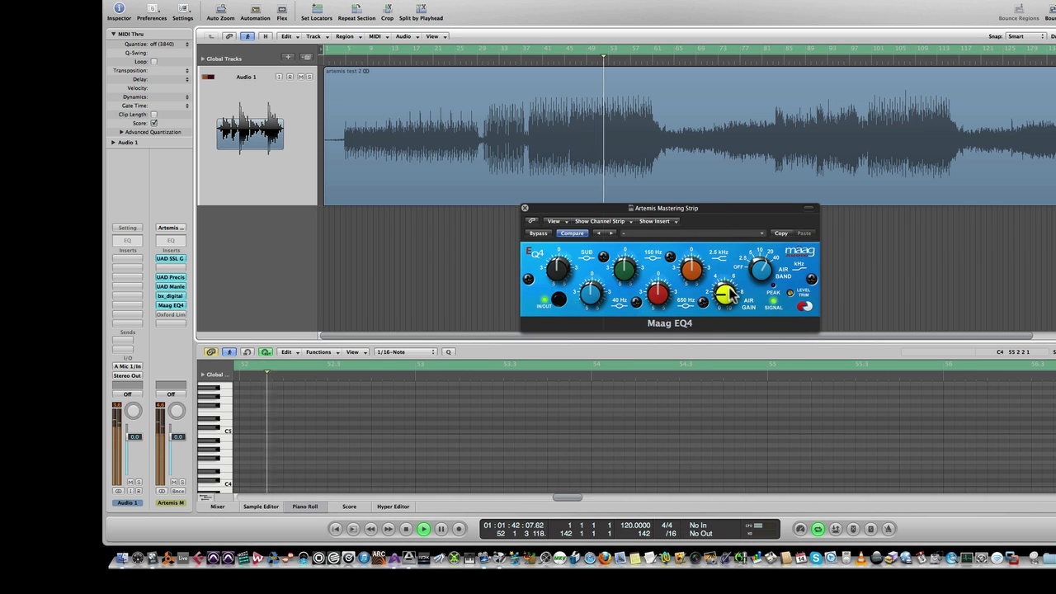
left_click_drag(729, 290, 732, 226)
left_click_drag(725, 294, 730, 227)
left_click_drag(761, 269, 764, 170)
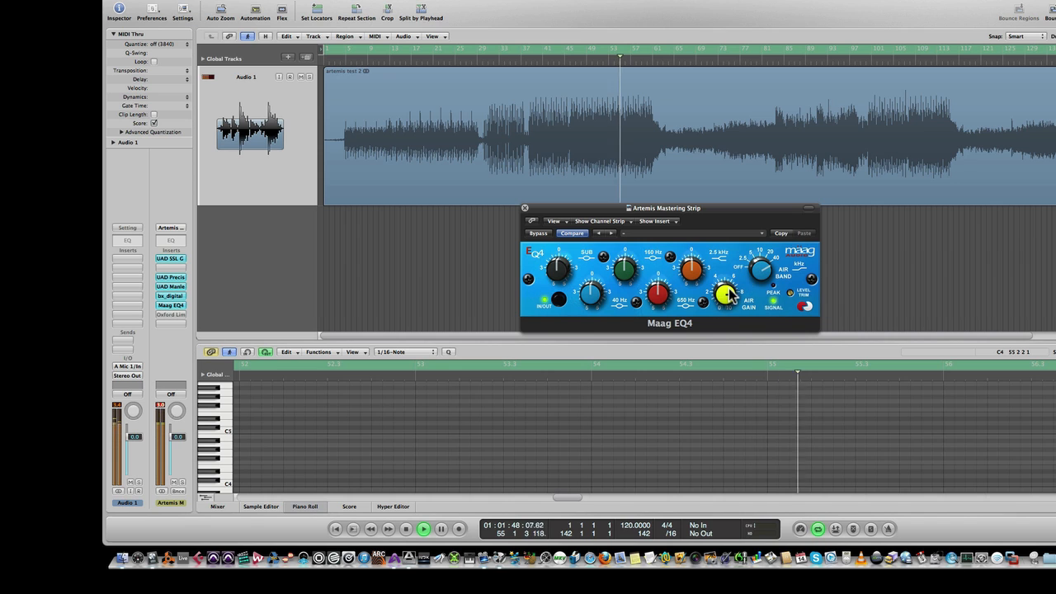
mouse_move(730, 295)
left_mouse_down()
mouse_move(737, 433)
mouse_move(724, 235)
mouse_move(729, 324)
mouse_move(731, 314)
mouse_move(722, 347)
left_mouse_up()
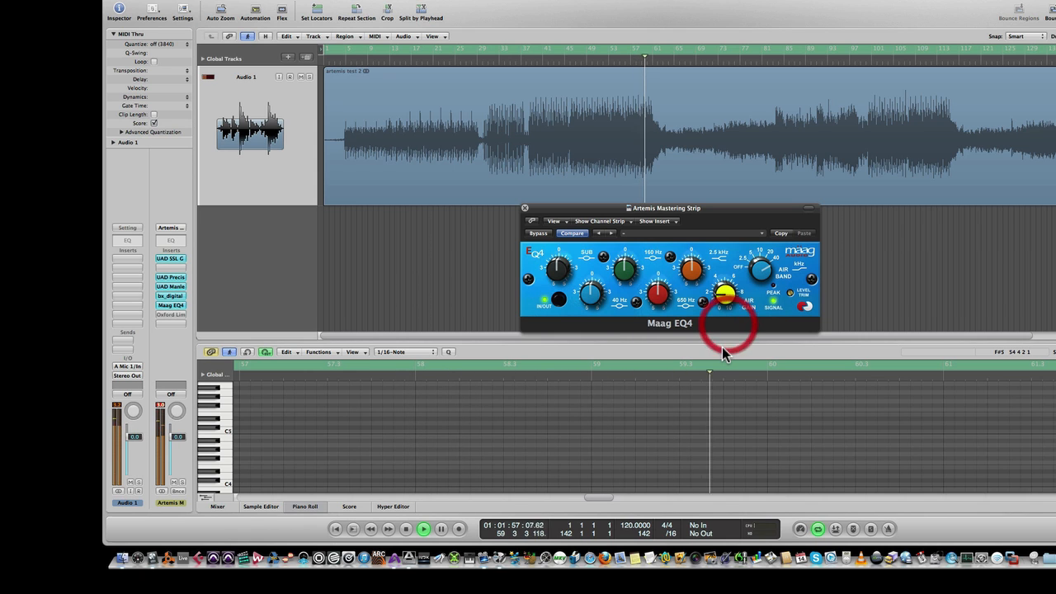
left_click(525, 208)
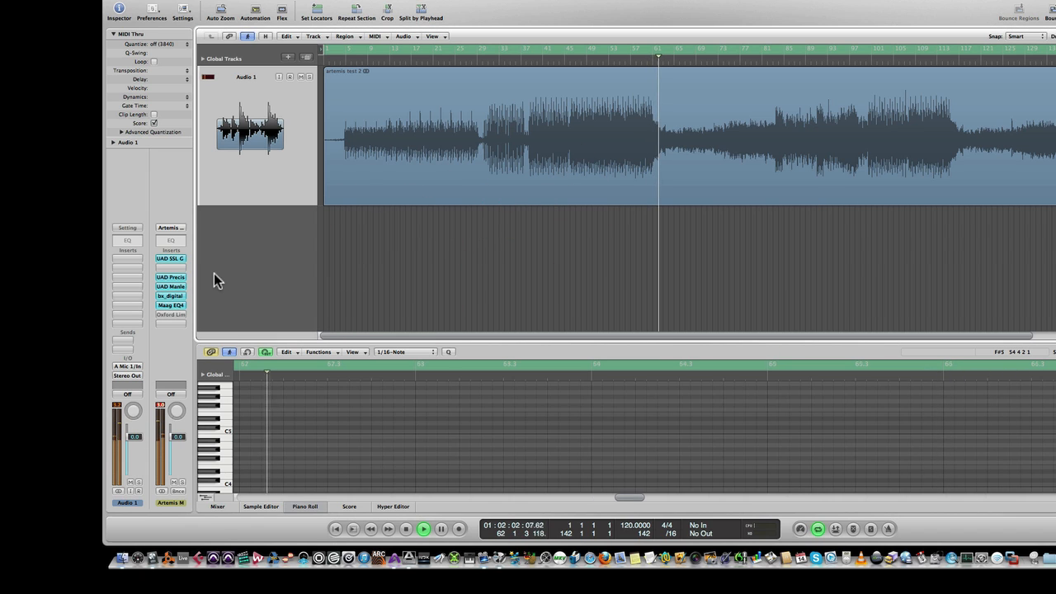
Replay from about bar 46, enable the Oxford Limiter insert and open it, placing its window below the waveform
left_click(575, 55)
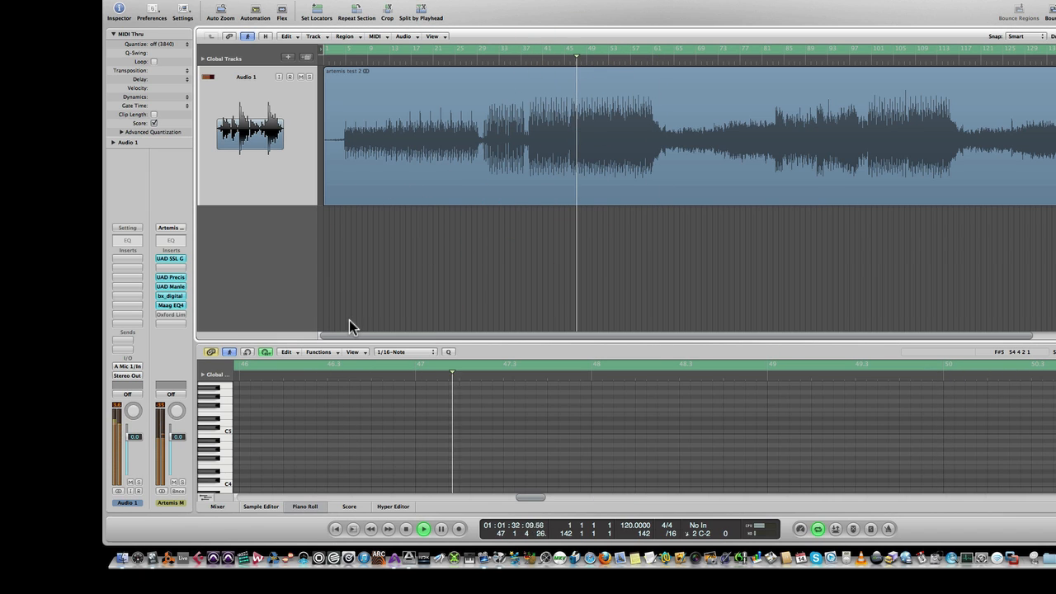
left_click(175, 317, "alt")
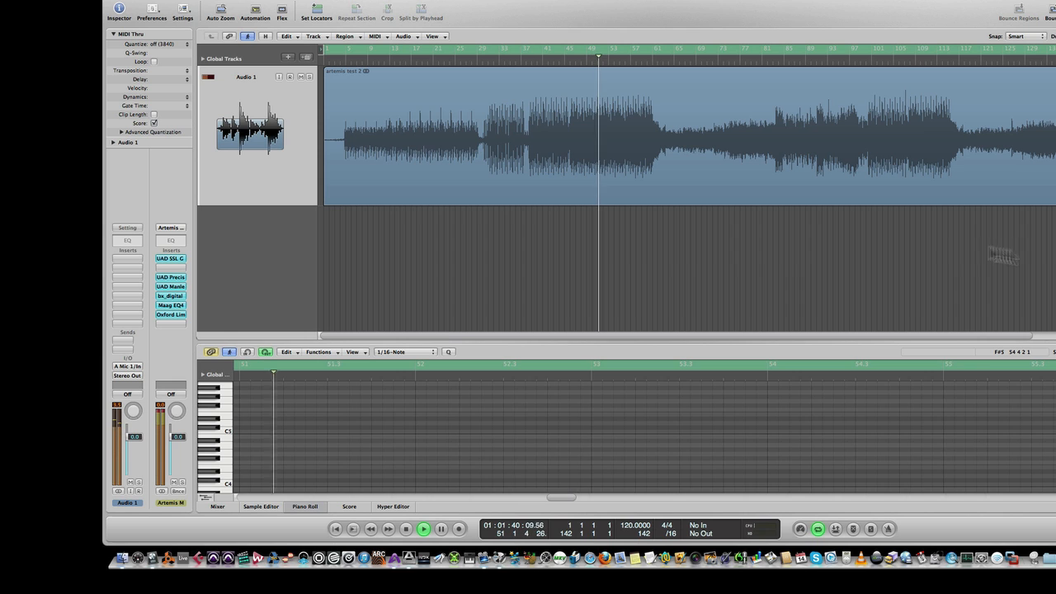
left_click(162, 314, "alt")
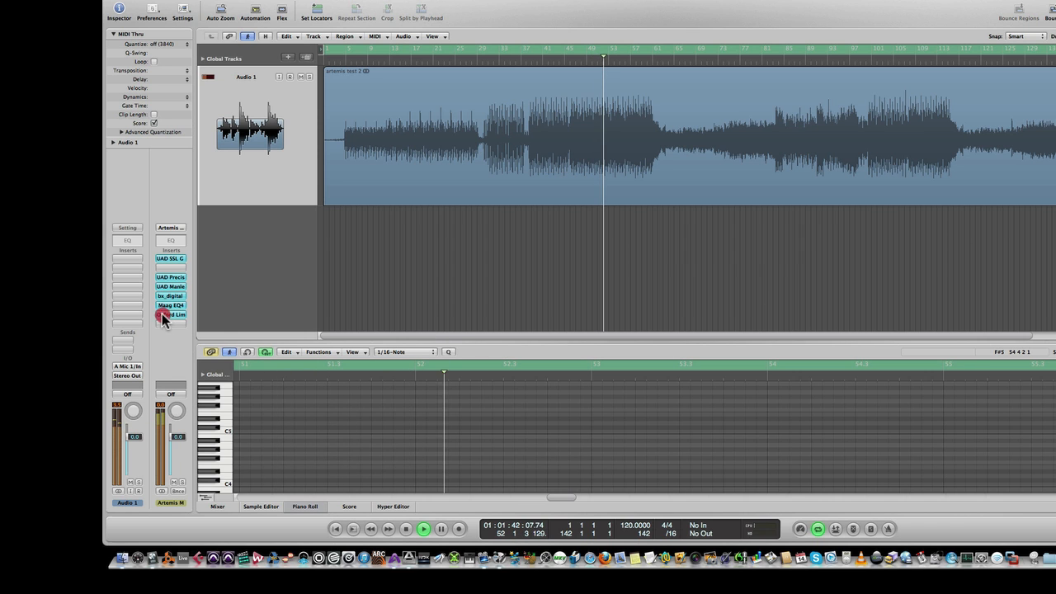
left_click(1000, 190)
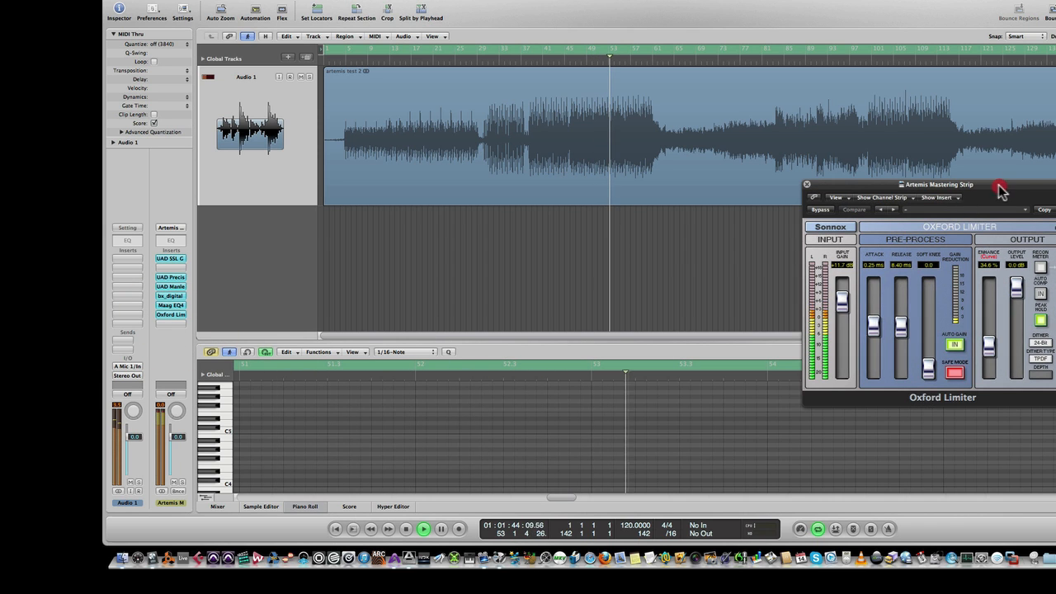
left_click_drag(1000, 190, 732, 239)
Set the Oxford Limiter's attack to 0.18 ms and release to 10.3 ms while playing from about bar 51, and reset its output peak indicator
left_click(601, 62)
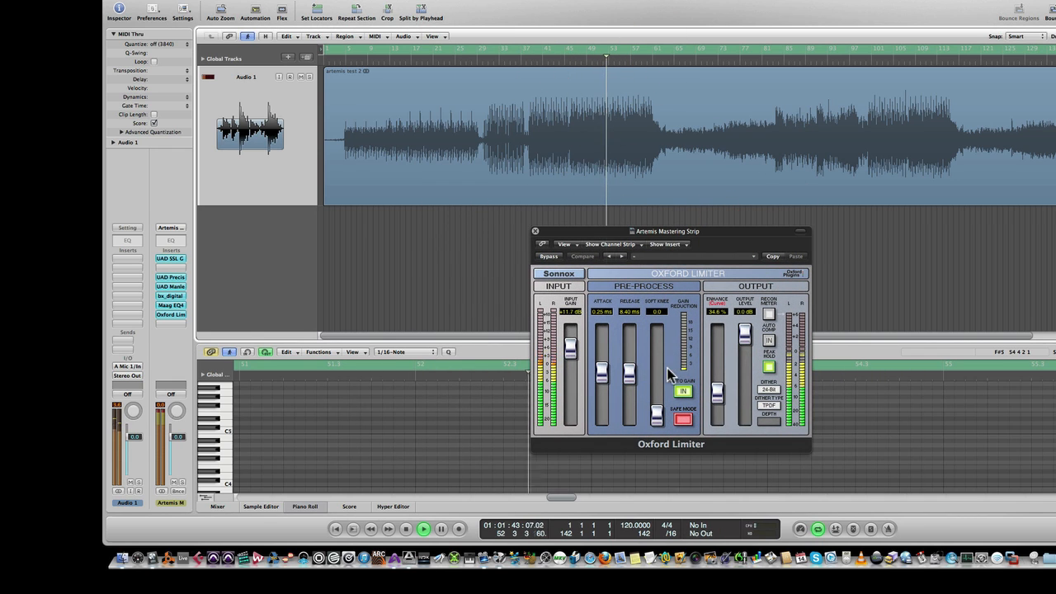
left_click_drag(601, 373, 633, 374)
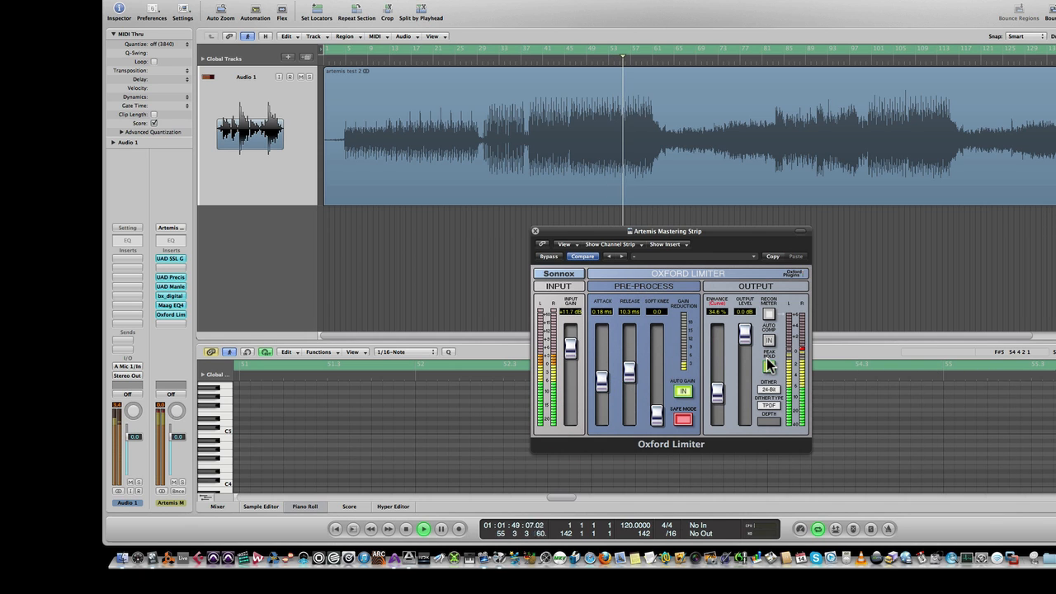
left_click(803, 353)
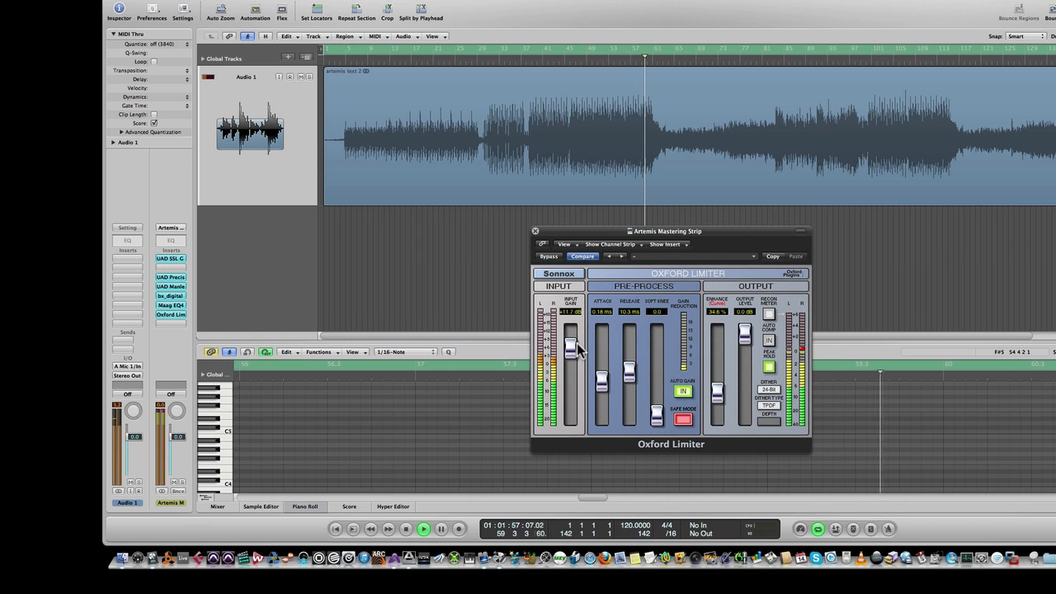
Replay from about bar 48 and bypass every mastering insert, from the Oxford Limiter up to the SSL compressor, to hear the unprocessed track
left_click(582, 60)
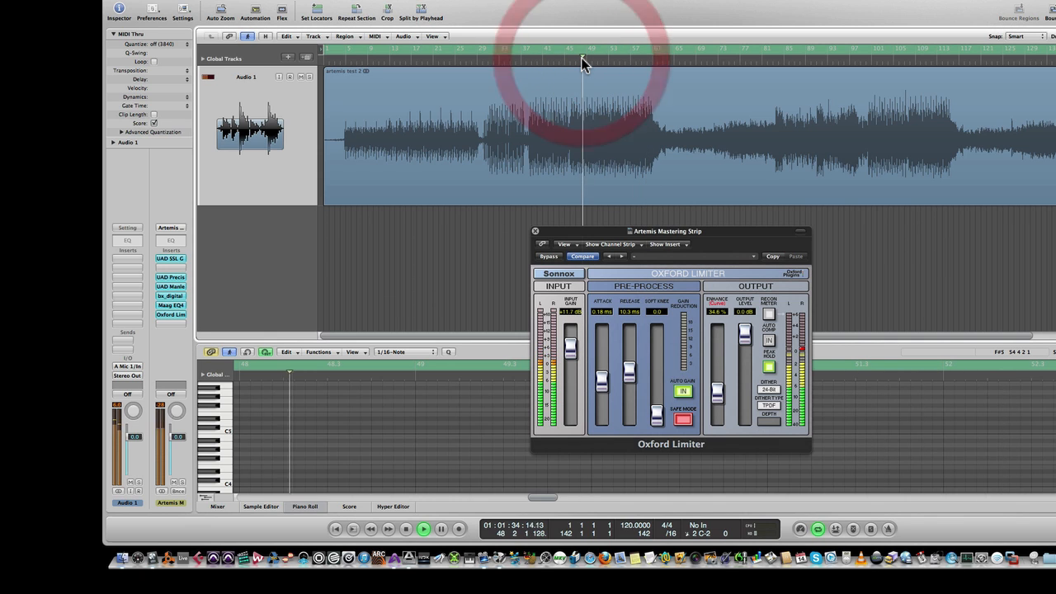
left_click(169, 313, "alt")
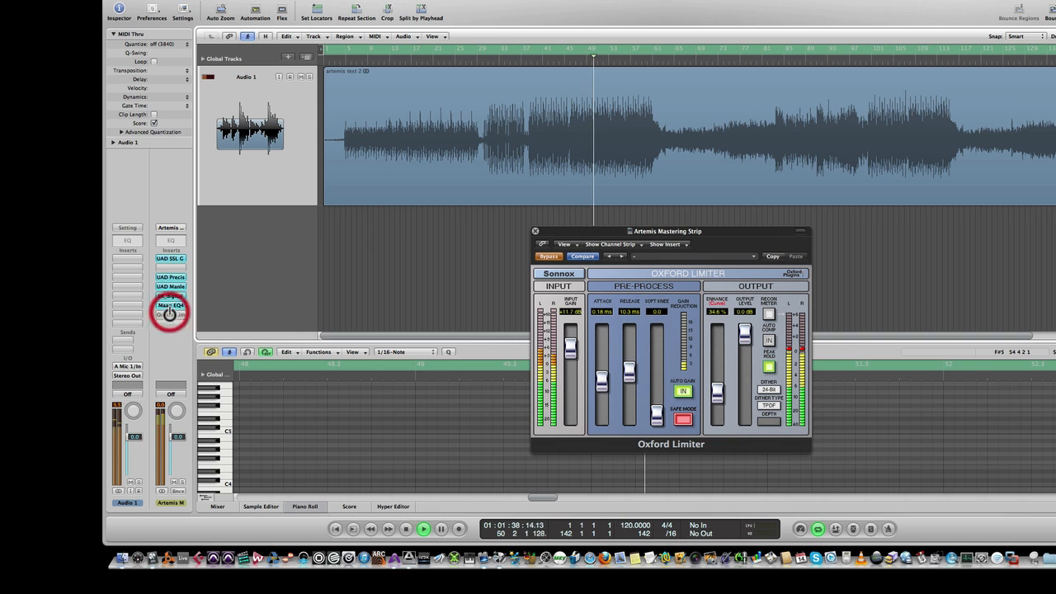
left_click(169, 305, "alt")
left_click(169, 295, "alt")
left_click(170, 286, "alt")
left_click(169, 279, "alt")
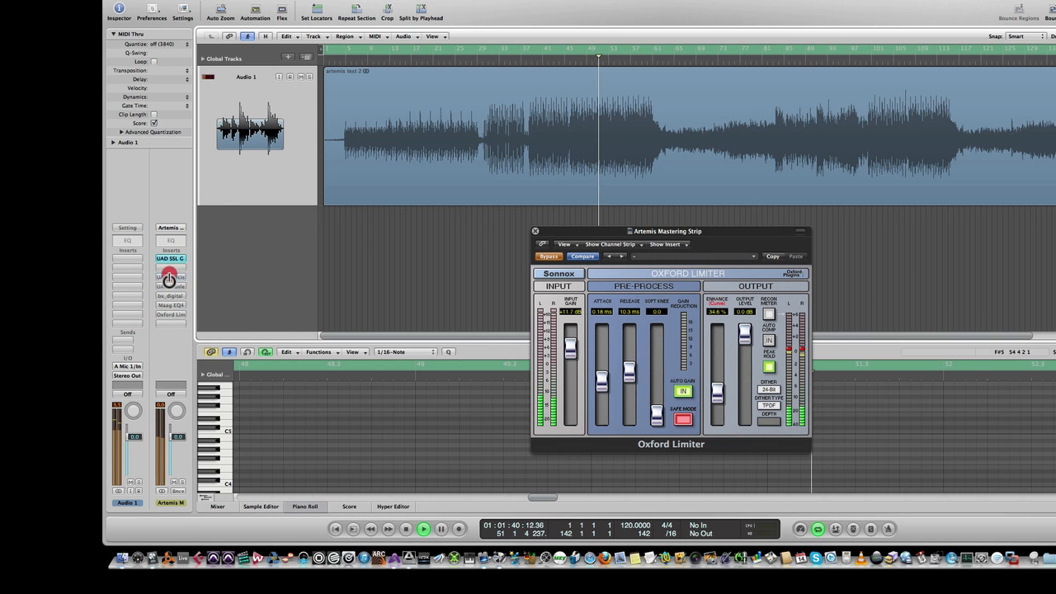
left_click(170, 259, "alt")
left_click(166, 308, "alt")
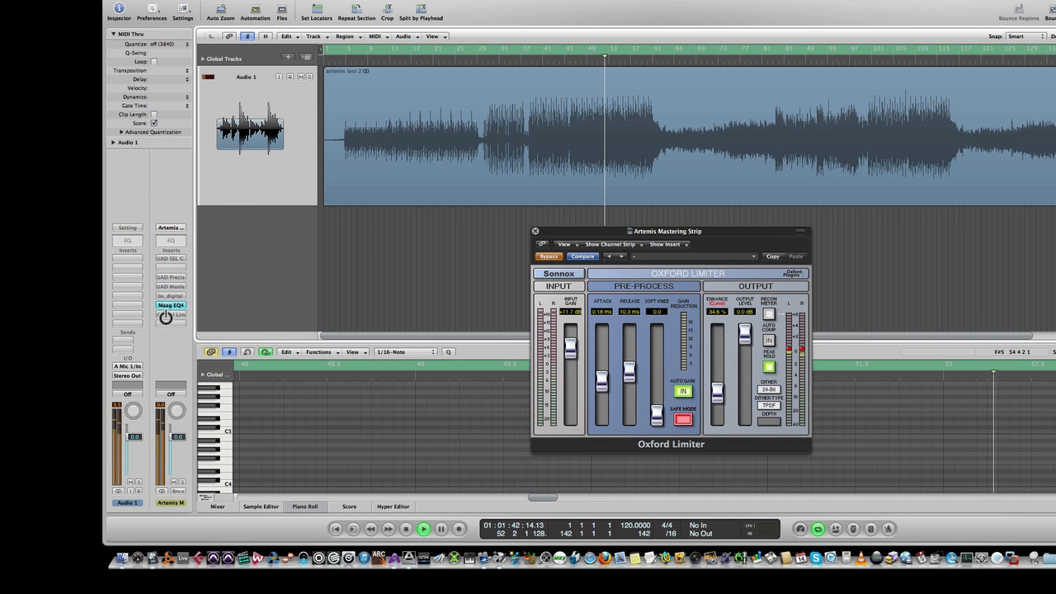
left_click(167, 303, "alt")
left_click(166, 309, "alt")
left_click(167, 307, "alt")
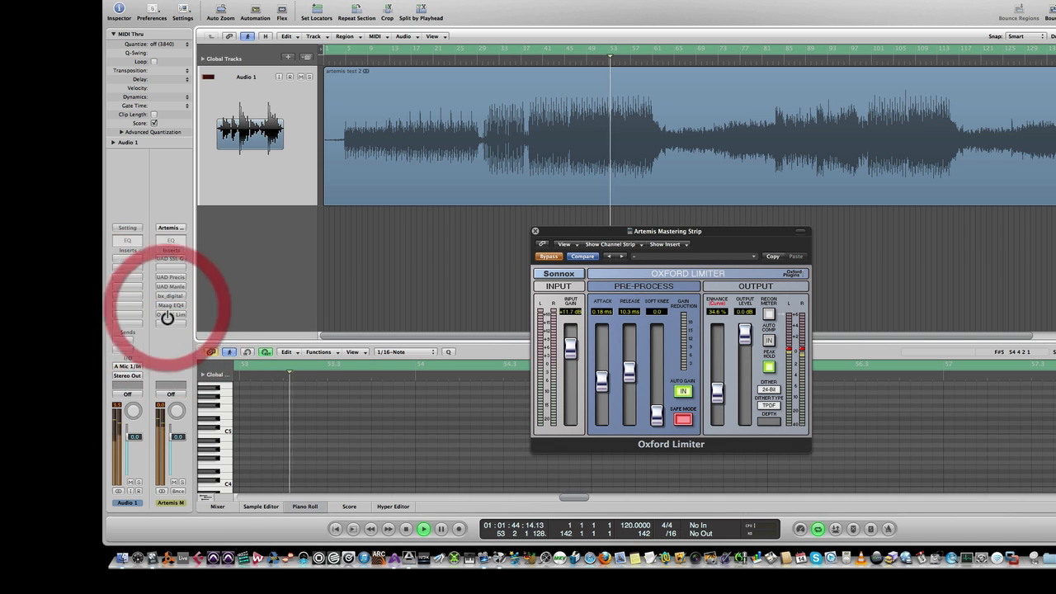
Re-enable the Oxford Limiter alone, replay from about bar 45, and reactivate the SSL, Precision, Manley, bx_digital and Maag inserts one by one
left_click(167, 314, "alt")
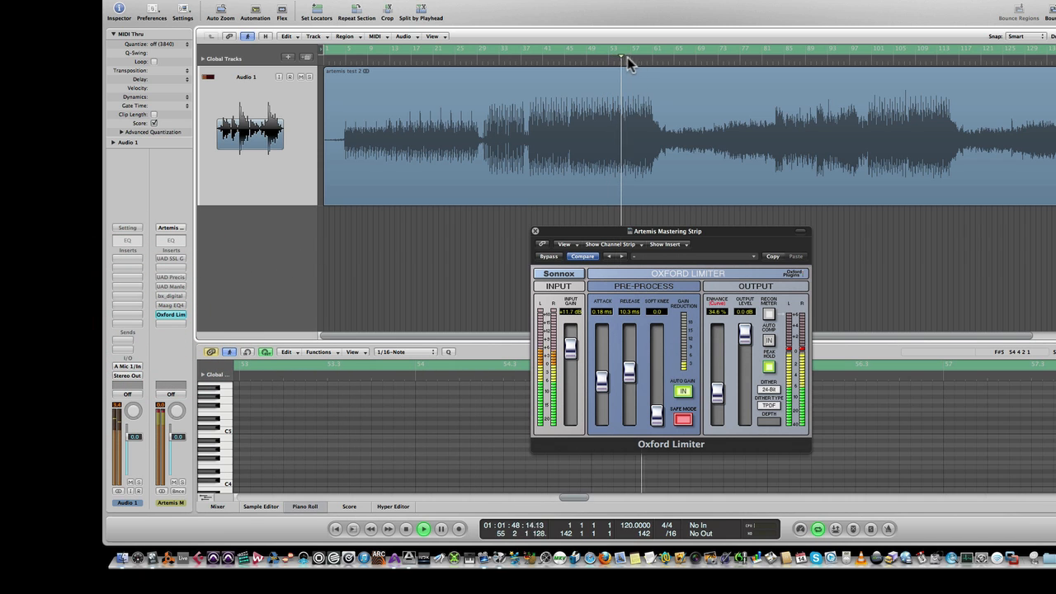
left_click(595, 61)
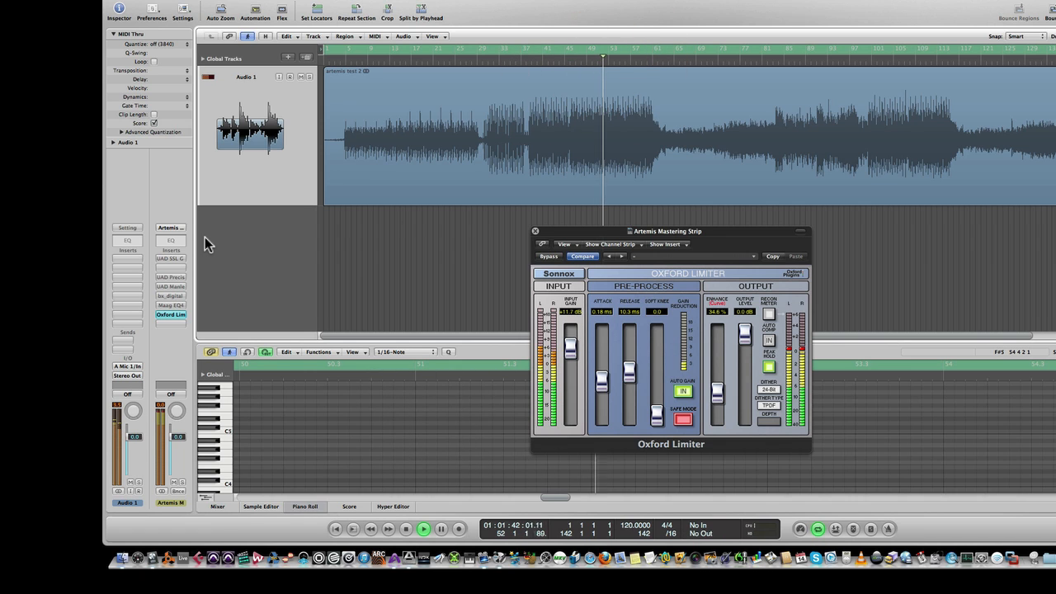
left_click(566, 62)
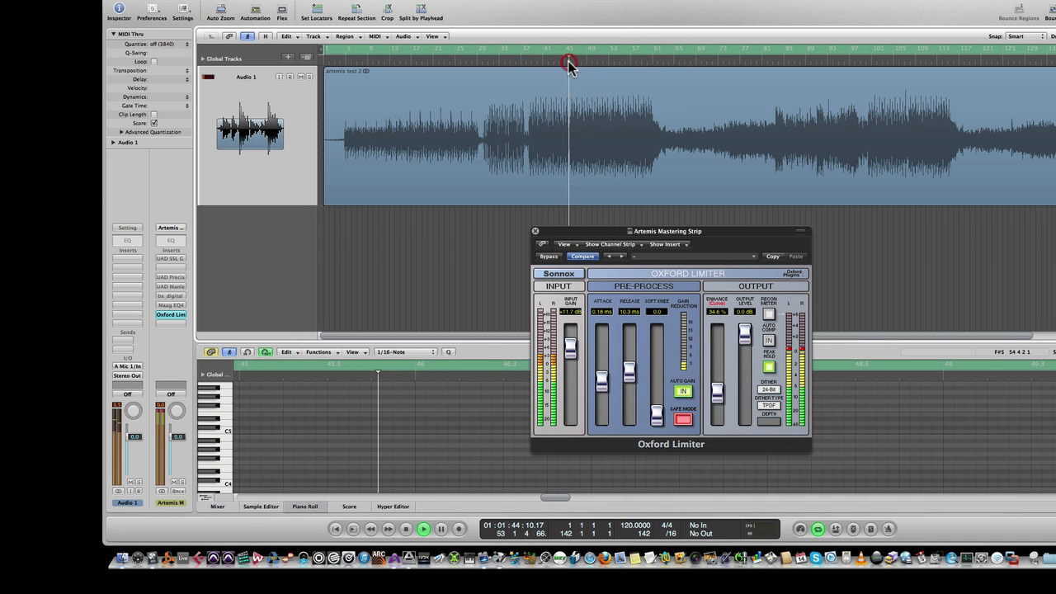
left_click(174, 264)
left_click(173, 278)
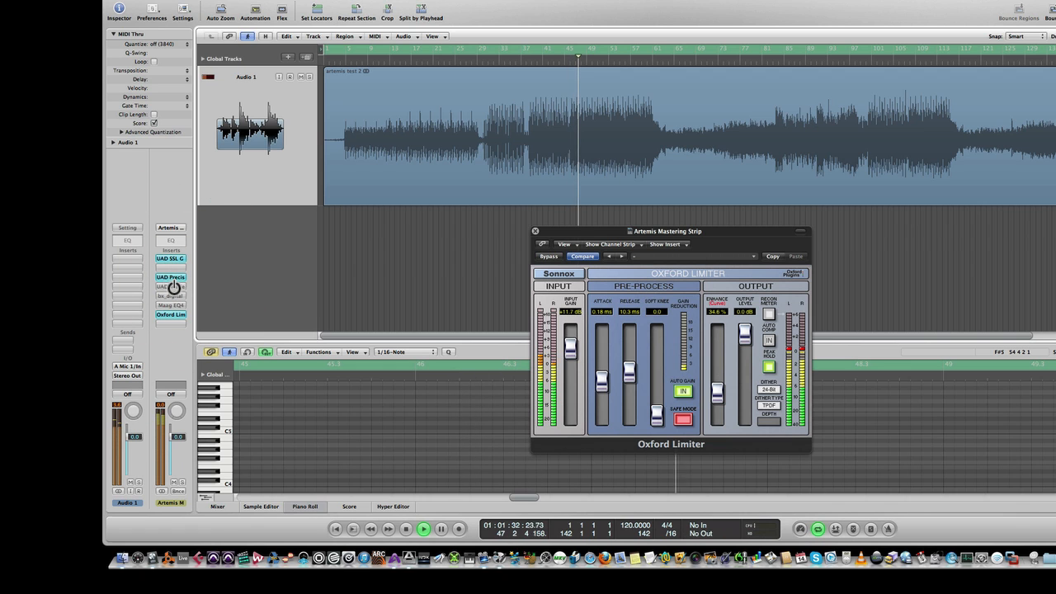
left_click(176, 286)
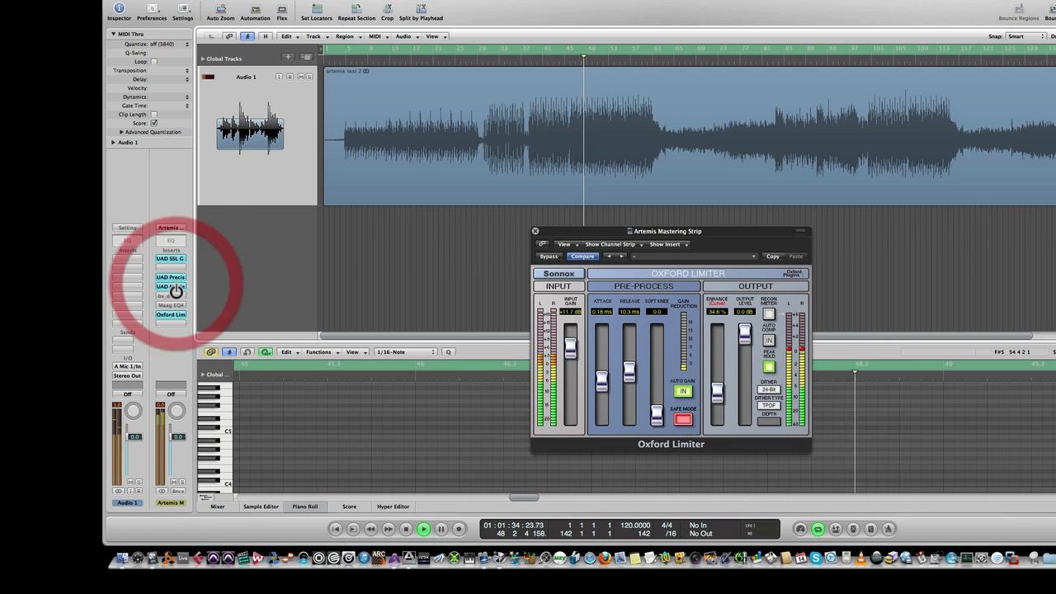
left_click(176, 295)
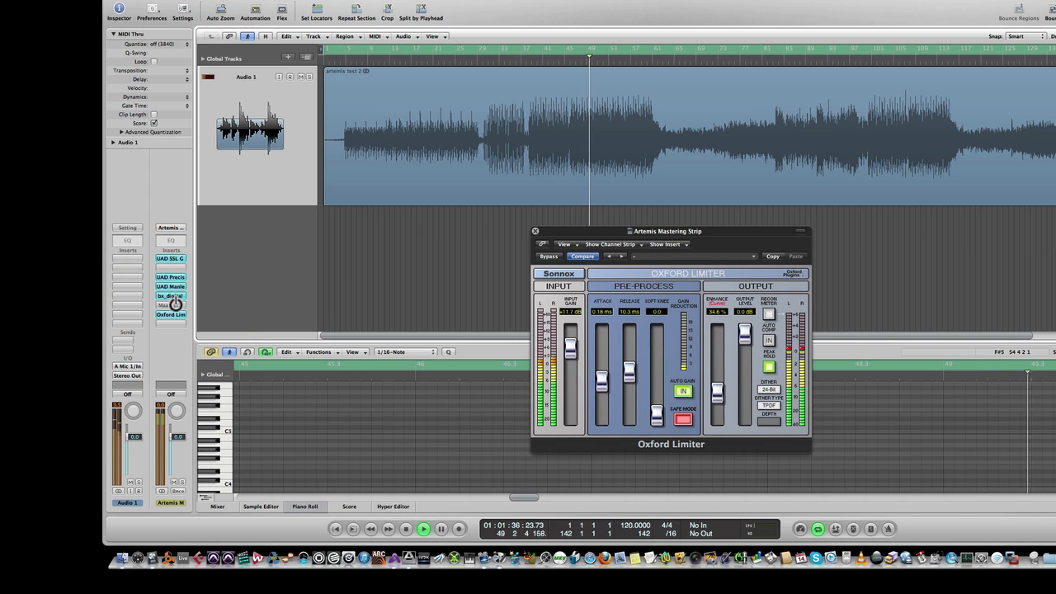
left_click(171, 304)
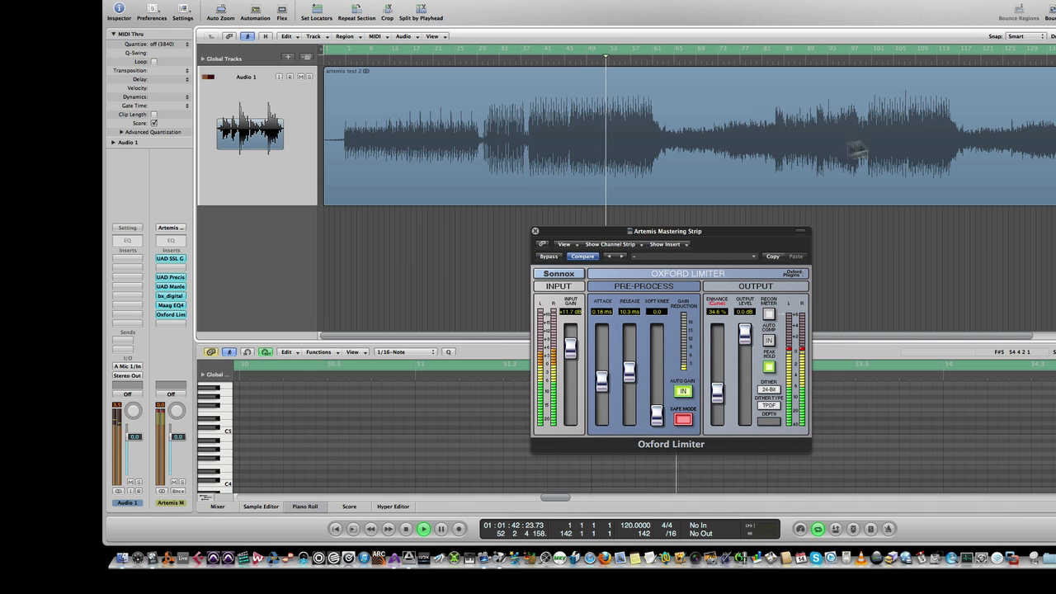
Check the limiter's output peaks from about bars 103 and 88, set its input gain to 10.7 dB, and stop playback
left_click(883, 61)
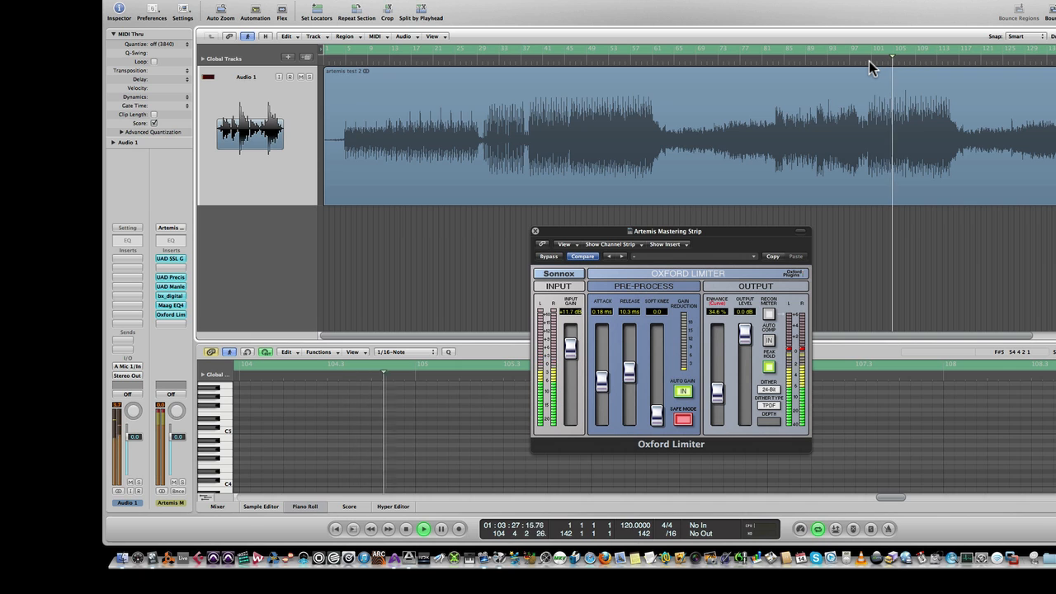
left_click(803, 348)
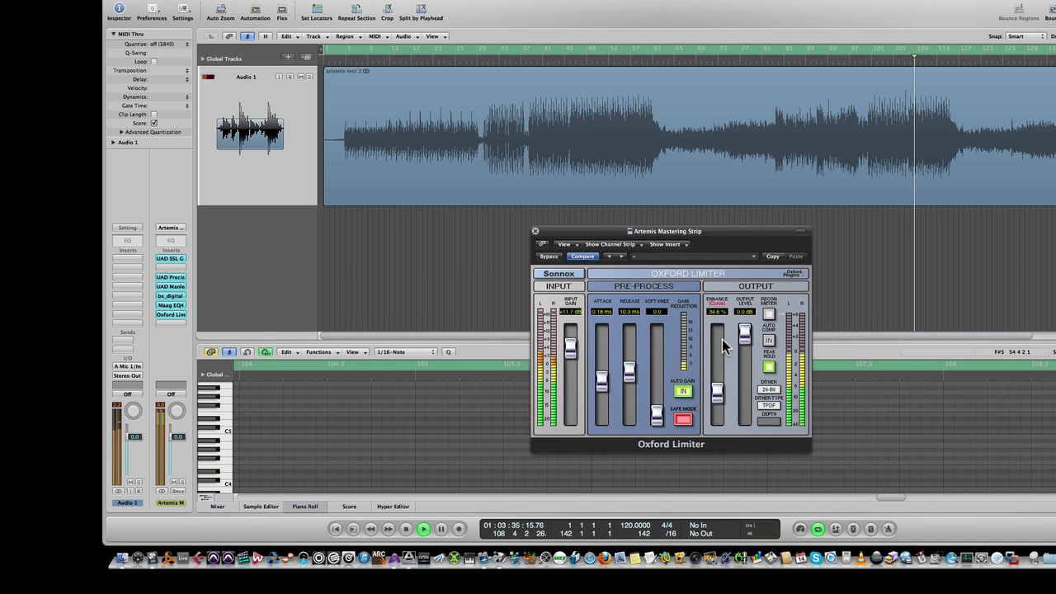
left_click(803, 57)
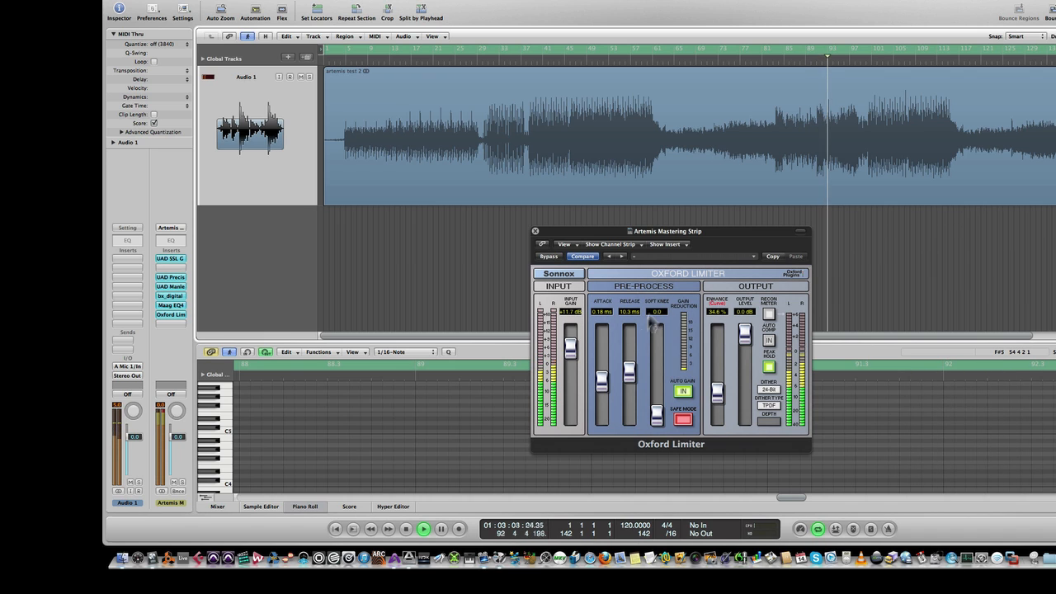
left_click_drag(571, 348, 573, 353)
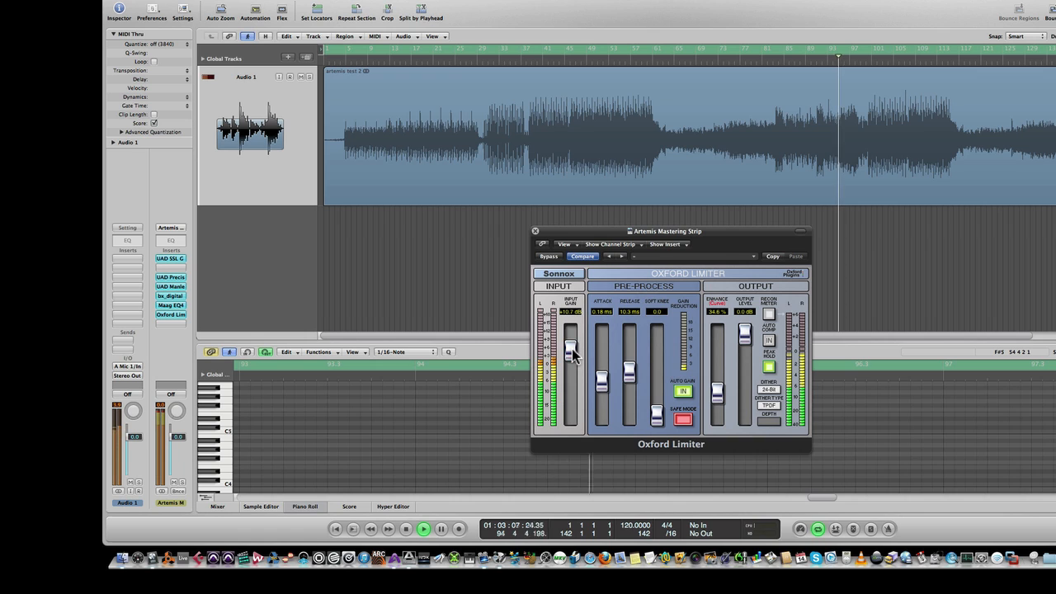
key("space")
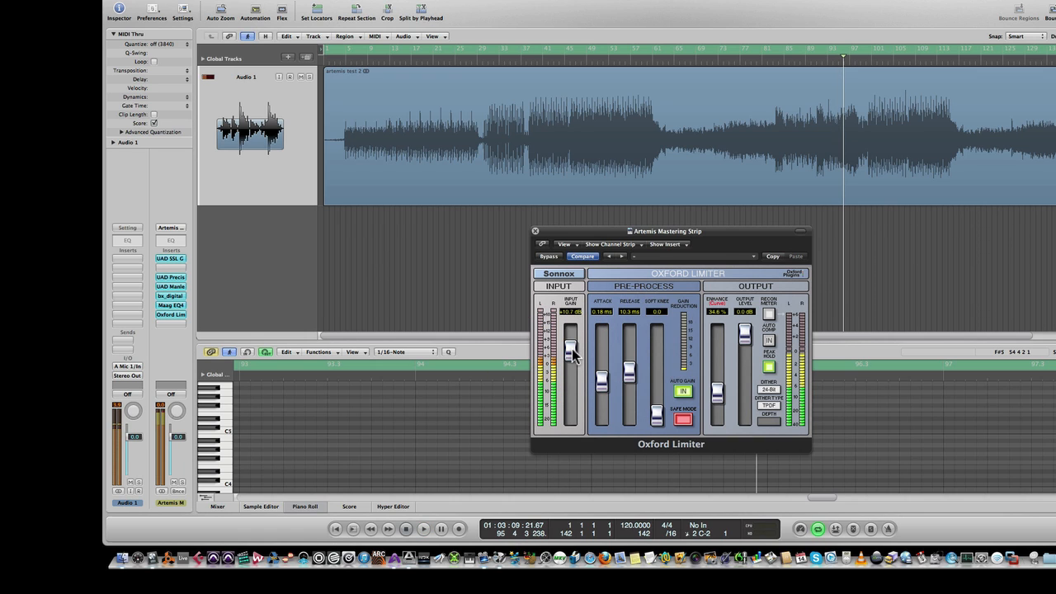